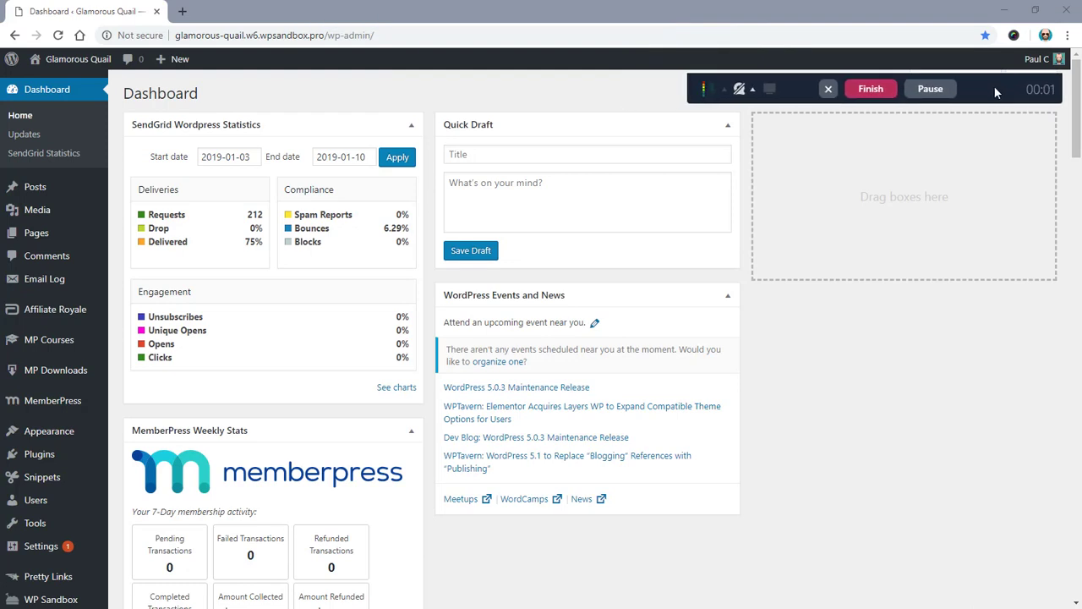
Step: Bring the browser into focus and scroll over the WordPress Dashboard panels
left_click(354, 93)
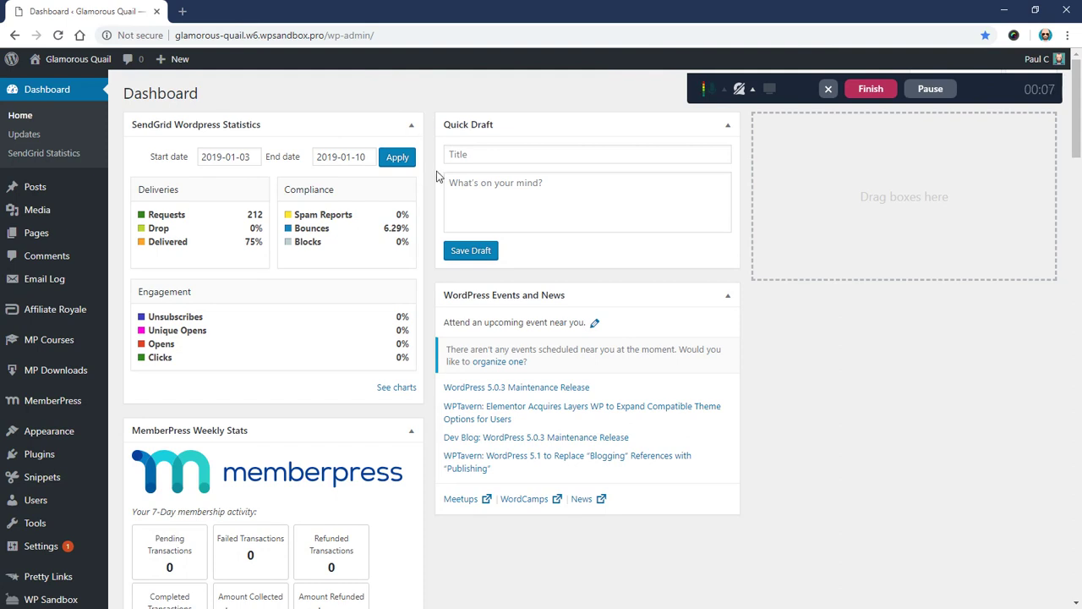
scroll(437, 176, "down", 3)
scroll(437, 174, "up", 3)
mouse_move(66, 311)
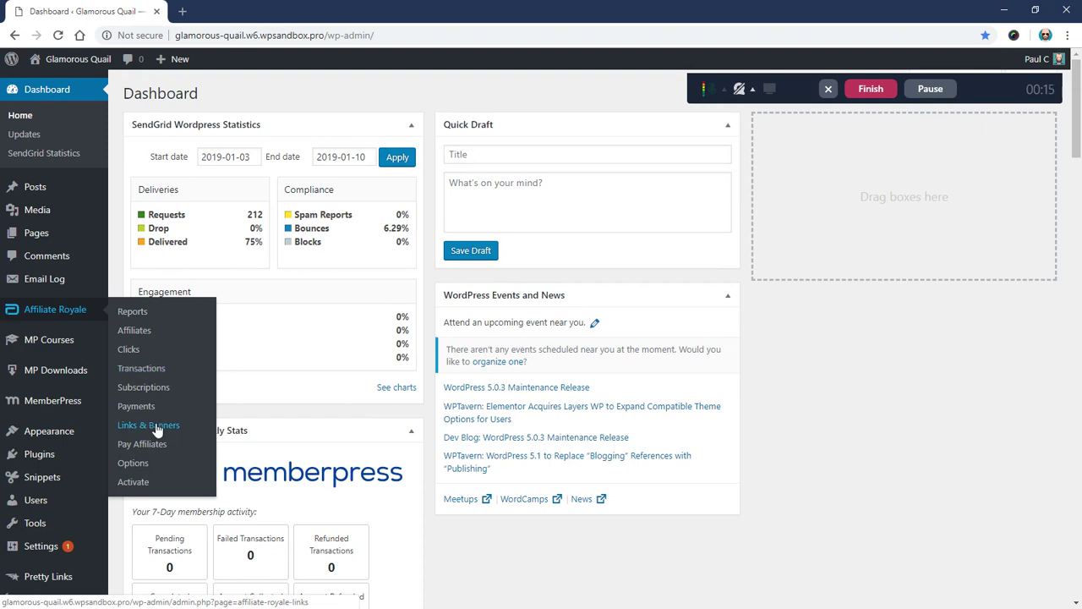
Step: Look through the Affiliate Royale options, then view the Day and name Permalink Settings
left_click(132, 465)
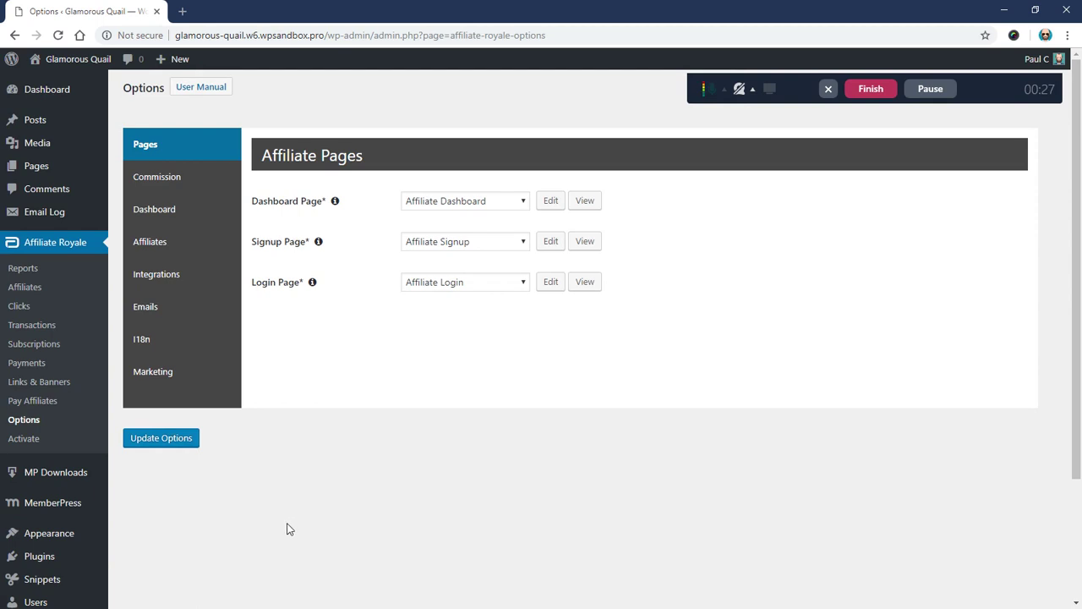
scroll(285, 524, "down", 2)
mouse_move(30, 523)
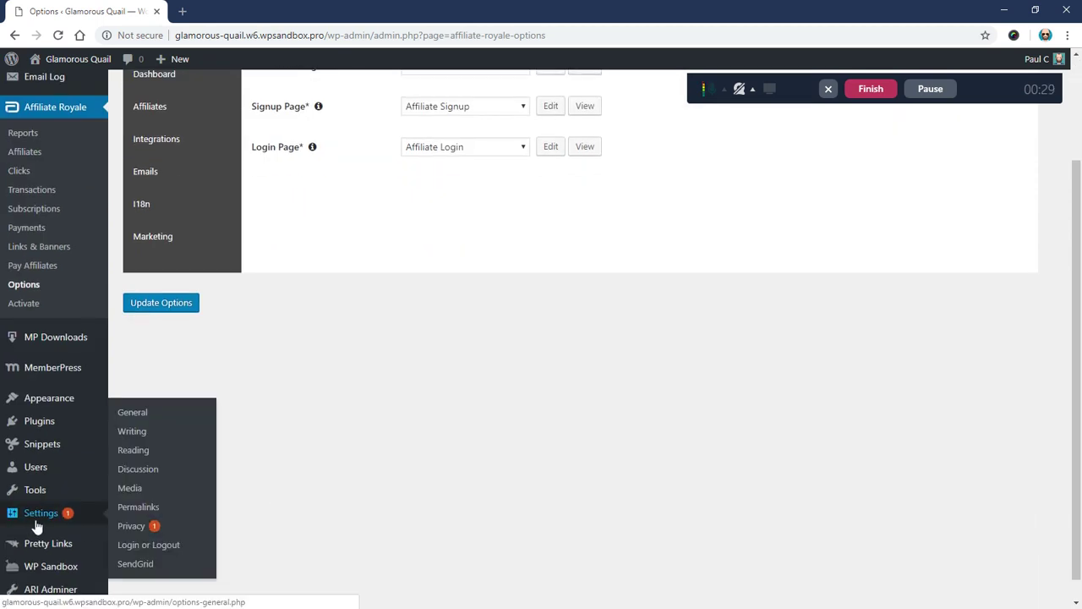
left_click(138, 509)
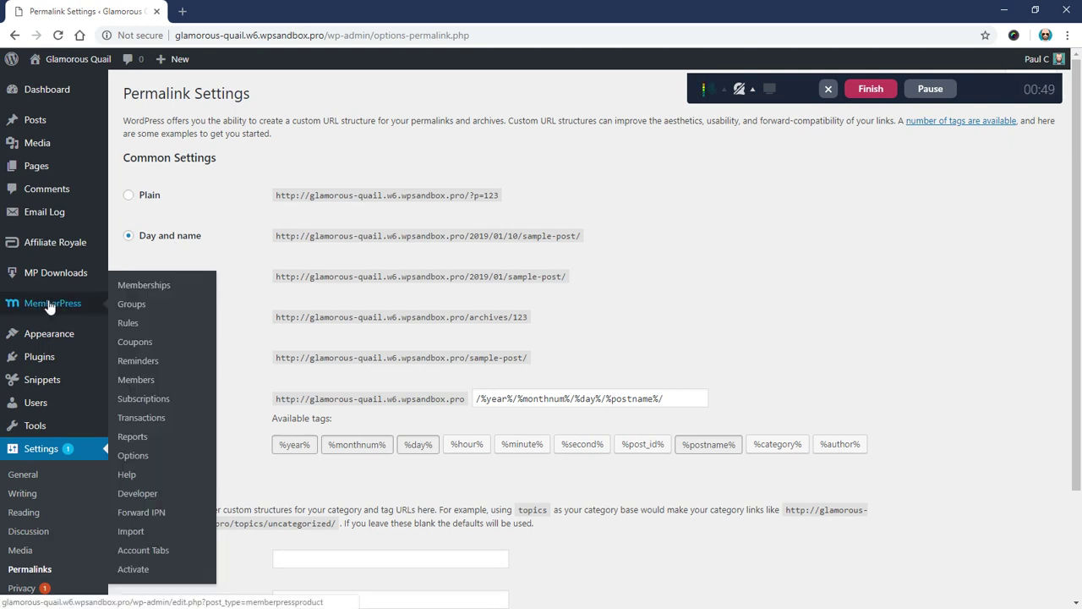
Step: Show the Affiliates settings, highlighting the 60-day cookie expiry and Pretty Affiliate Links
mouse_move(60, 245)
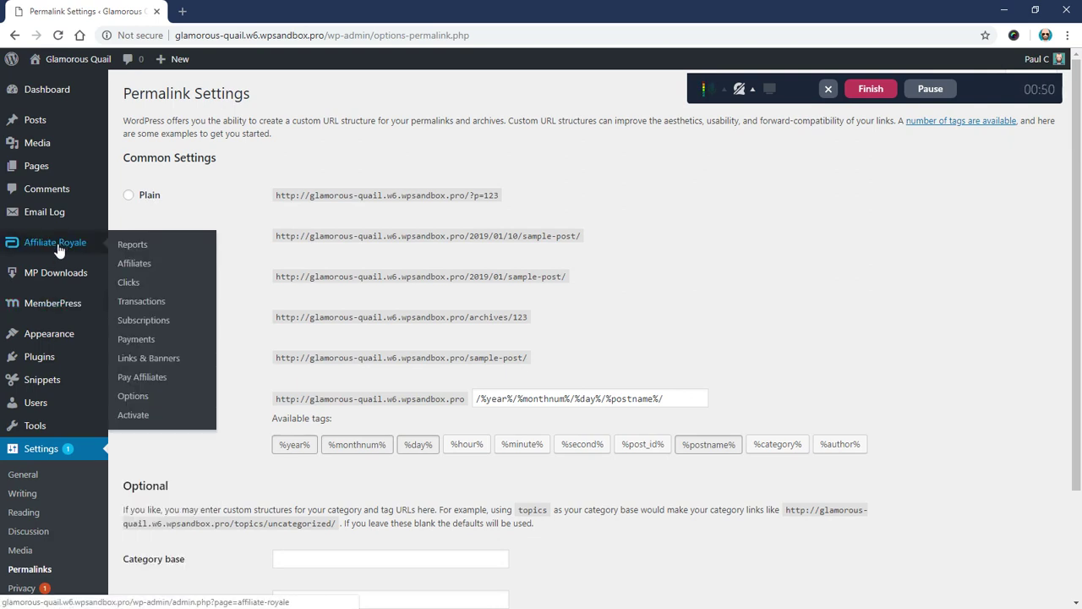
left_click(161, 397)
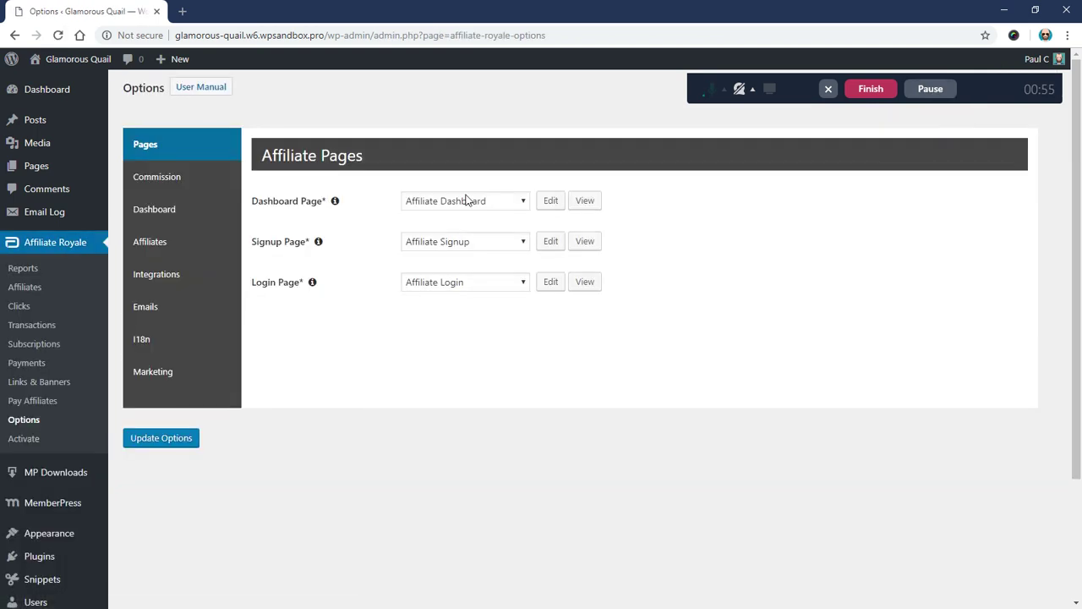
left_click(165, 245)
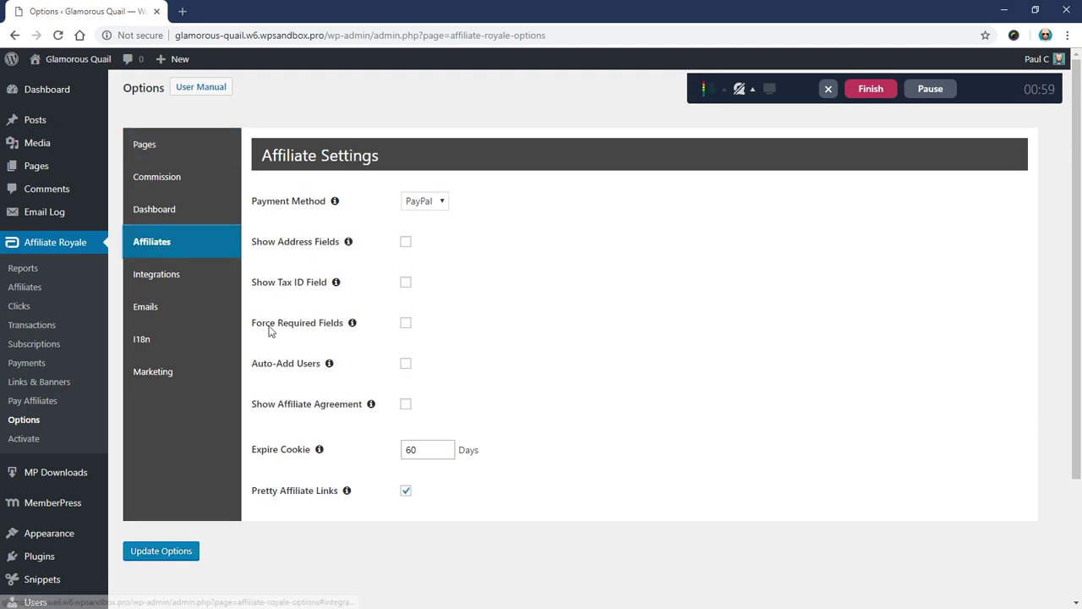
mouse_move(251, 500)
left_mouse_down()
mouse_move(329, 499)
mouse_move(346, 512)
mouse_move(259, 498)
left_mouse_up()
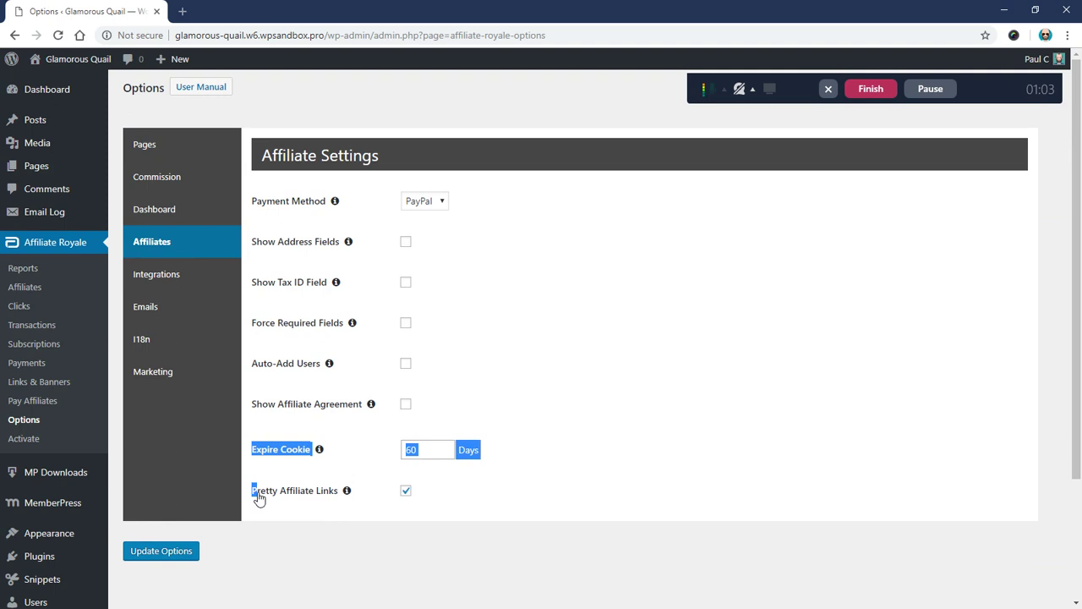
left_click(362, 512)
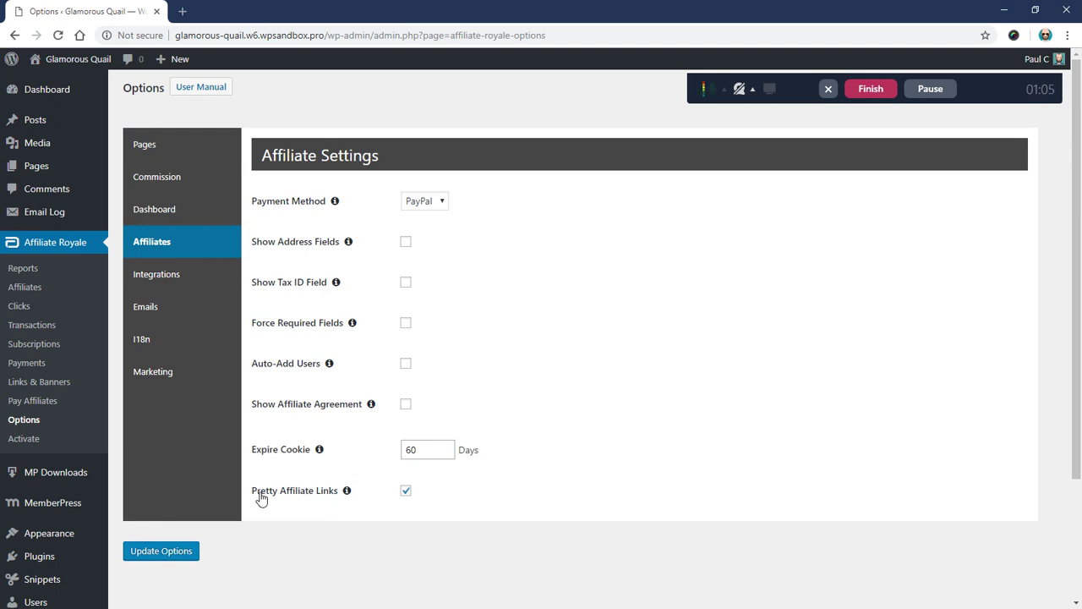
left_click_drag(342, 499, 256, 502)
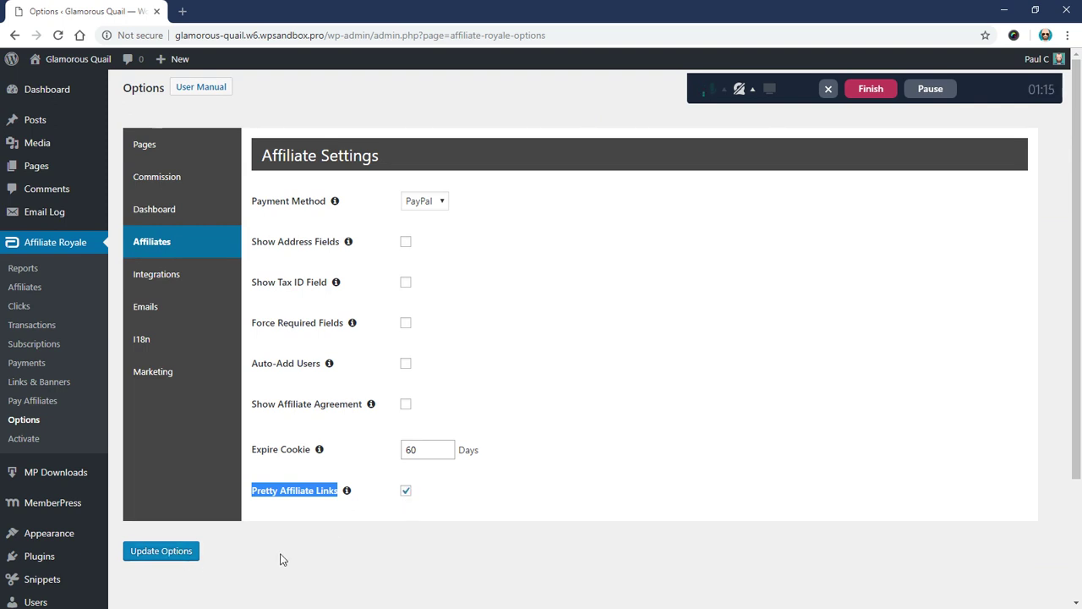
Step: Inspect the Target URLs of the join text link and join-2 banner, then open Options in a new tab
left_click(41, 388)
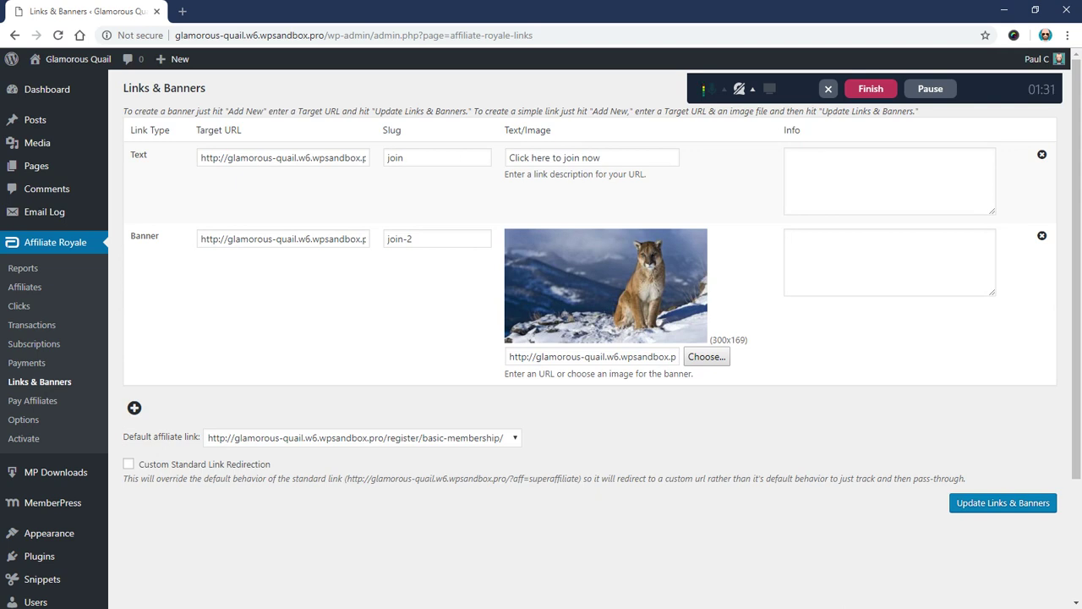
triple_click(293, 165)
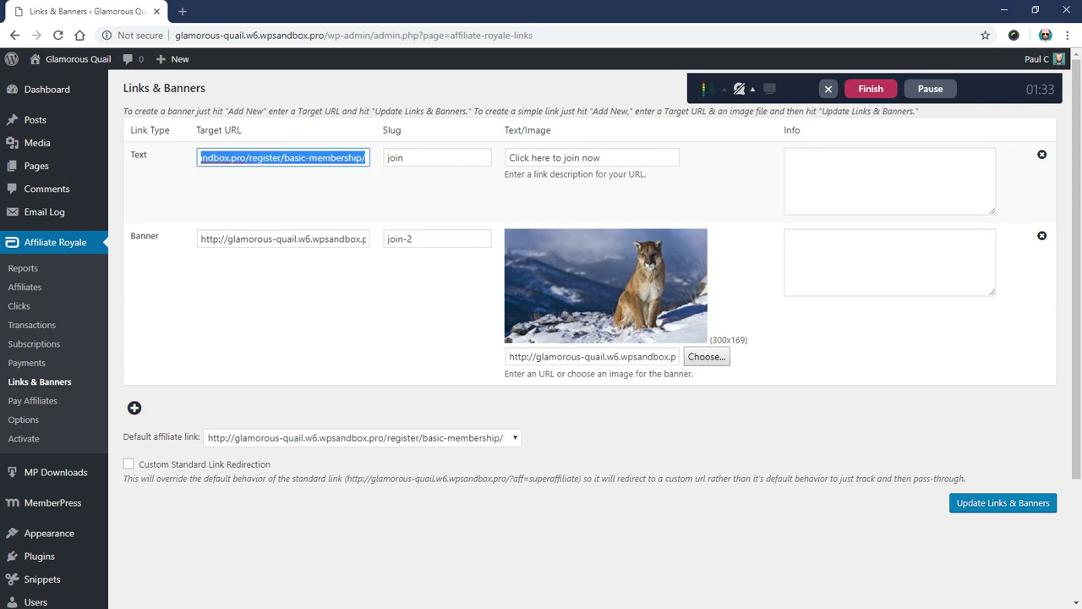
left_click(308, 192)
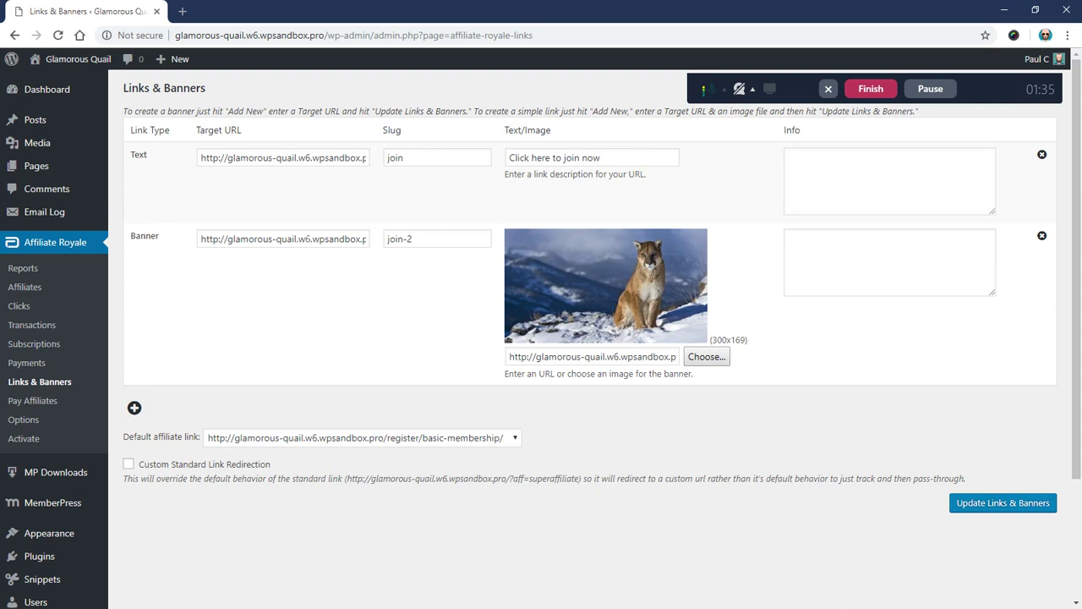
triple_click(338, 239)
left_click(308, 199)
middle_click(25, 420)
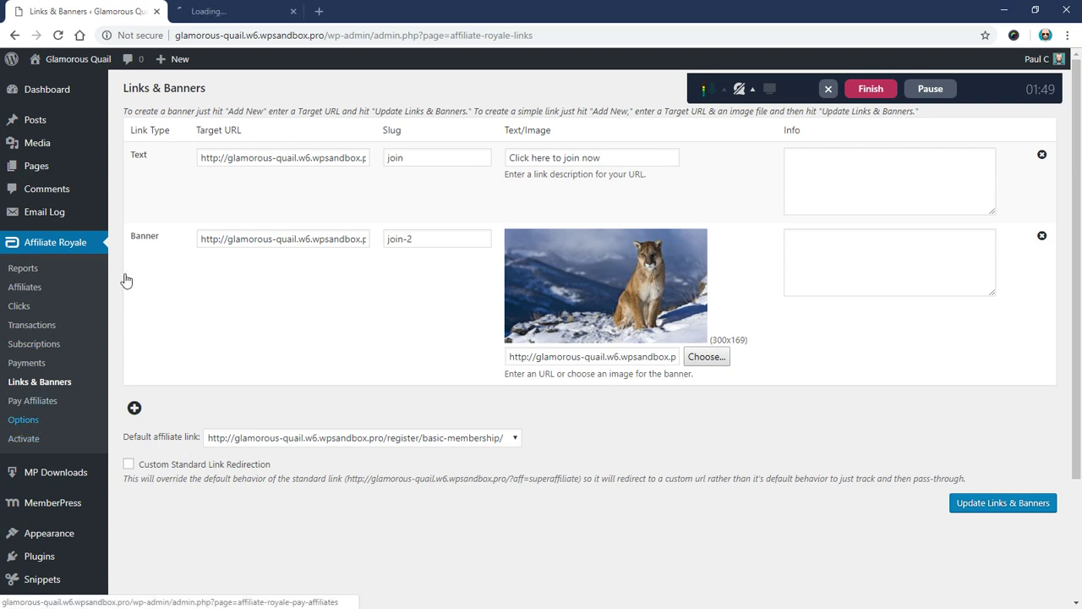
Step: View the Dashboard Page from the Options tab, then close that tab
left_click(251, 11)
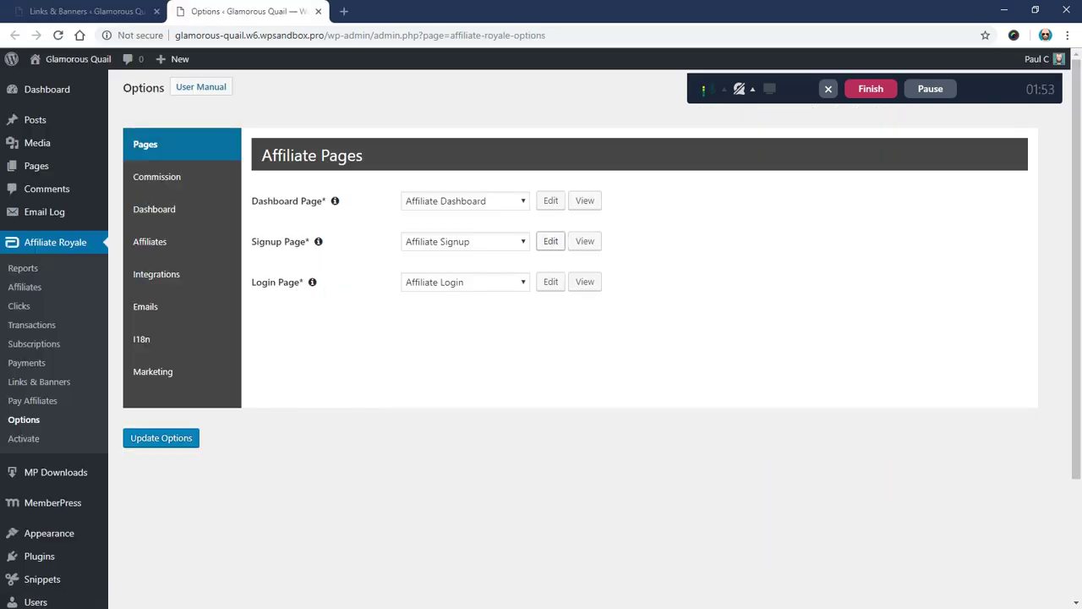
left_click(585, 201)
middle_click(275, 10)
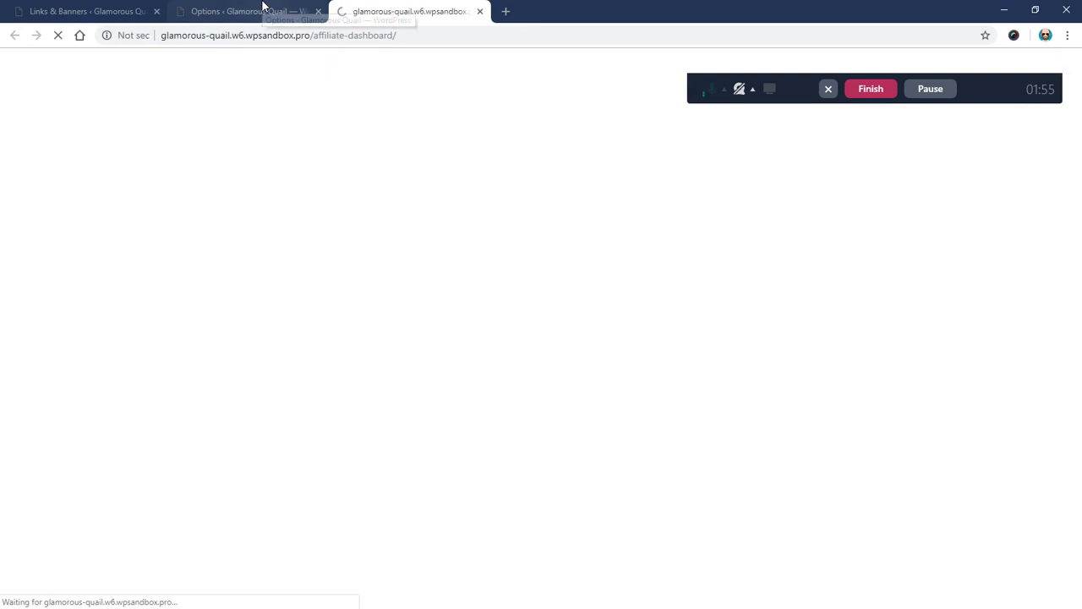
scroll(151, 307, "down", 1)
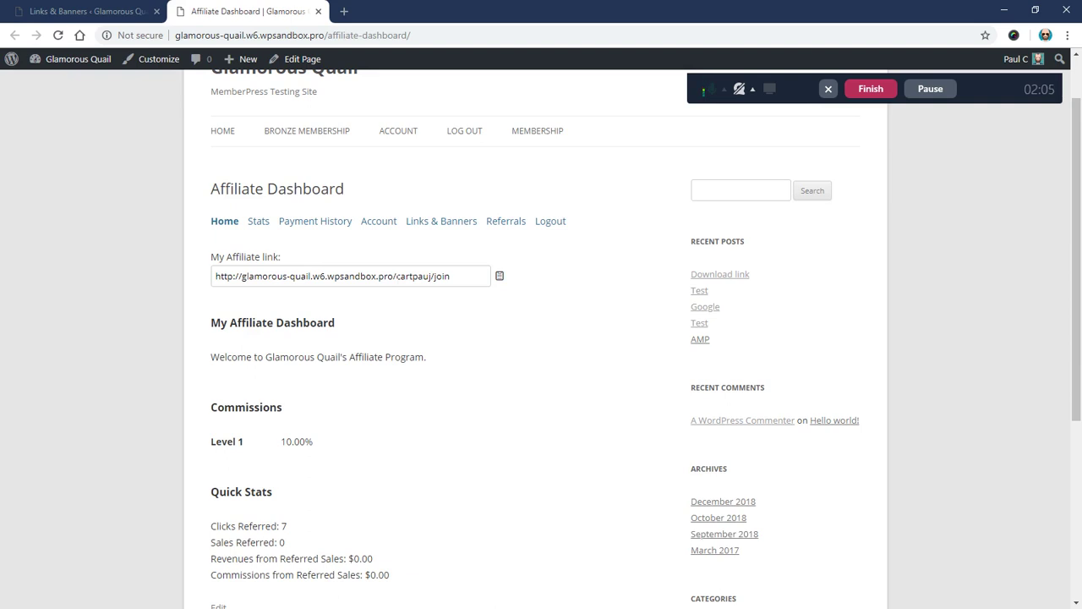
Step: Choose Standard as the default affiliate link and update Links & Banners
left_click(152, 7)
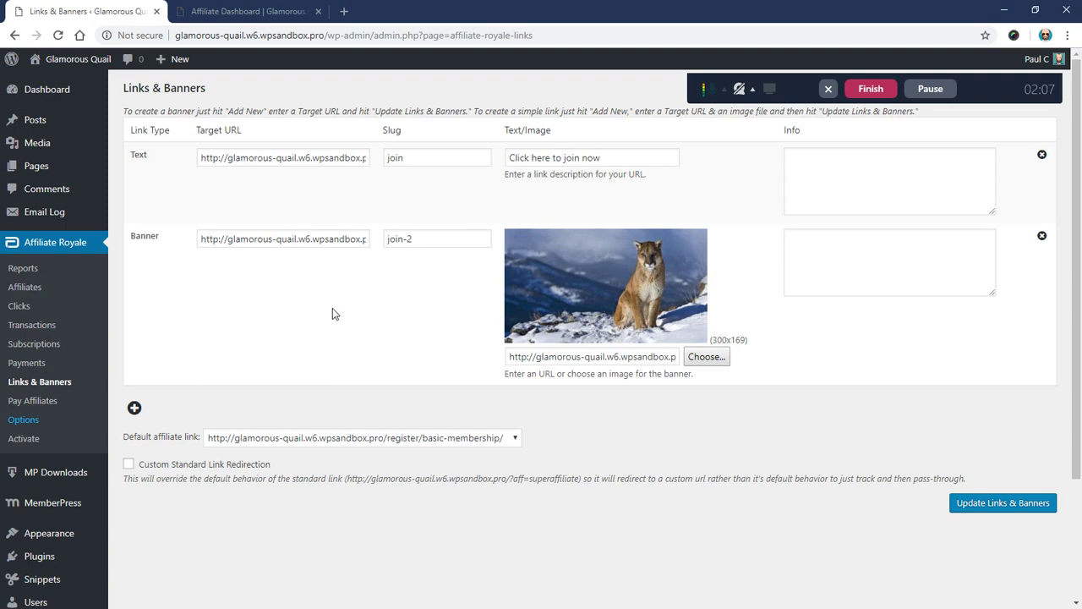
left_click(228, 467)
left_click(228, 466)
left_click(258, 435)
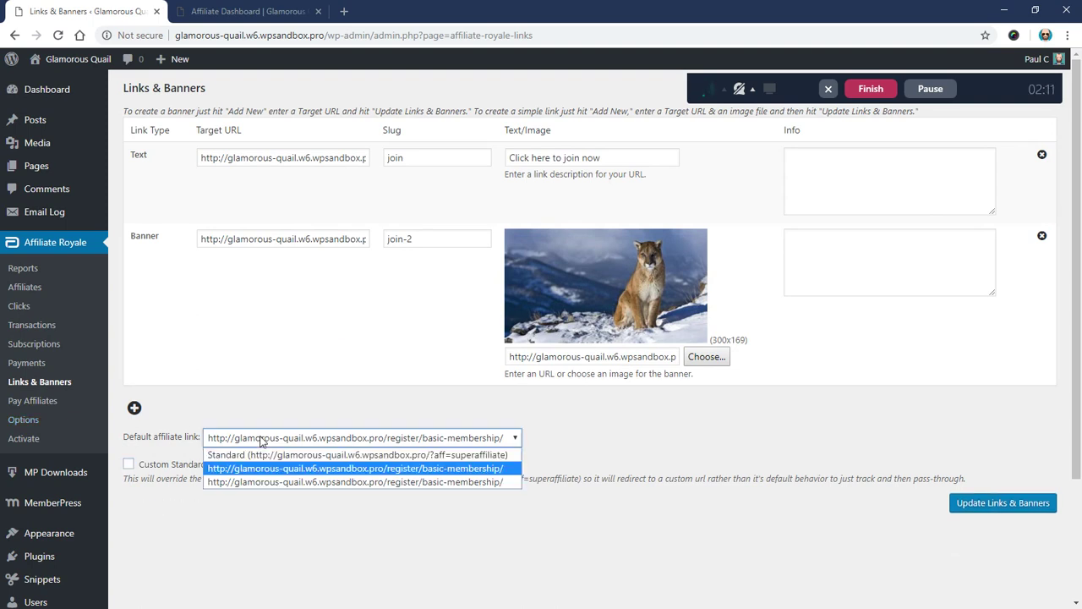
left_click(253, 449)
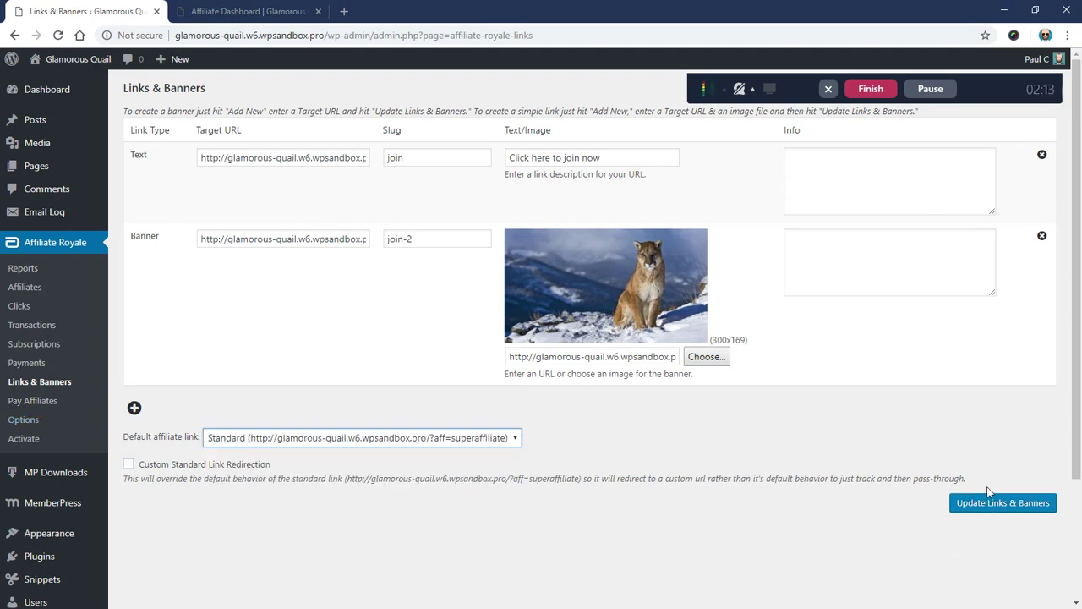
left_click(1027, 503)
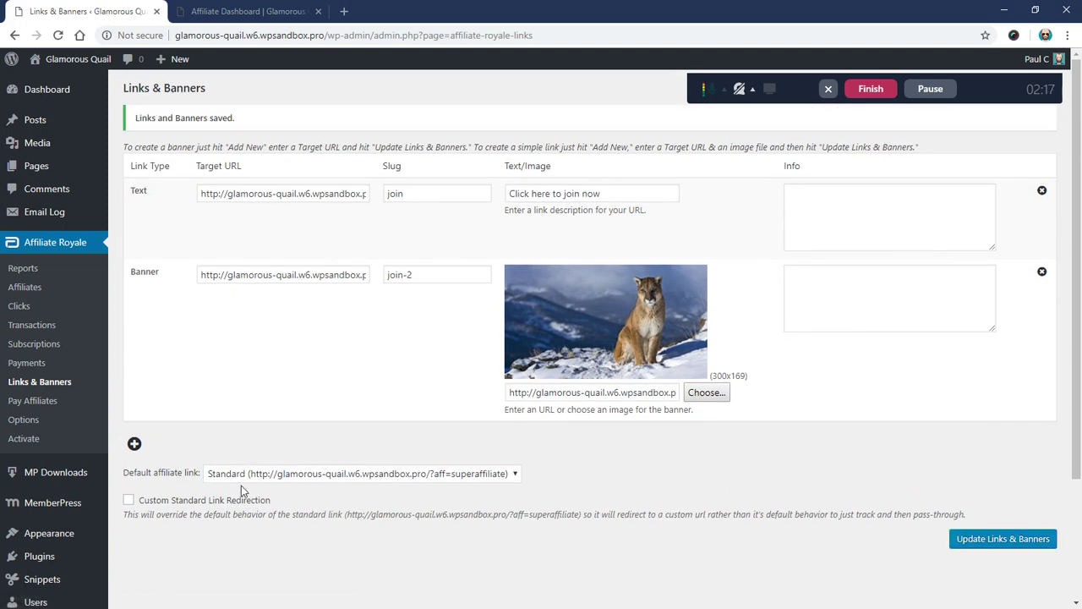
Step: Reload the Affiliate Dashboard and point out the aff parameter and affiliate name in the link
left_click(246, 10)
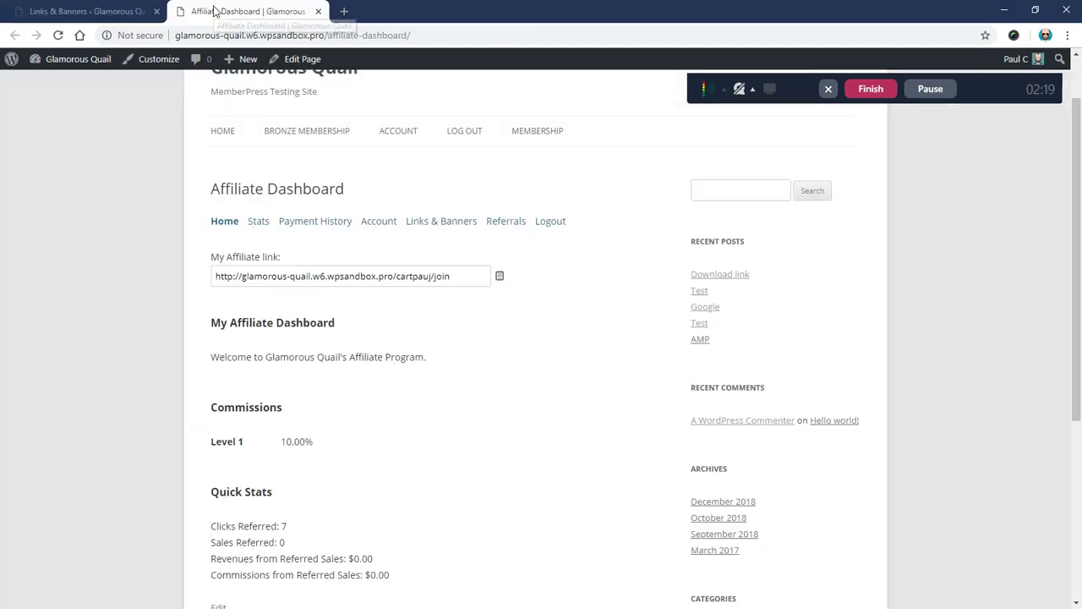
key("F5")
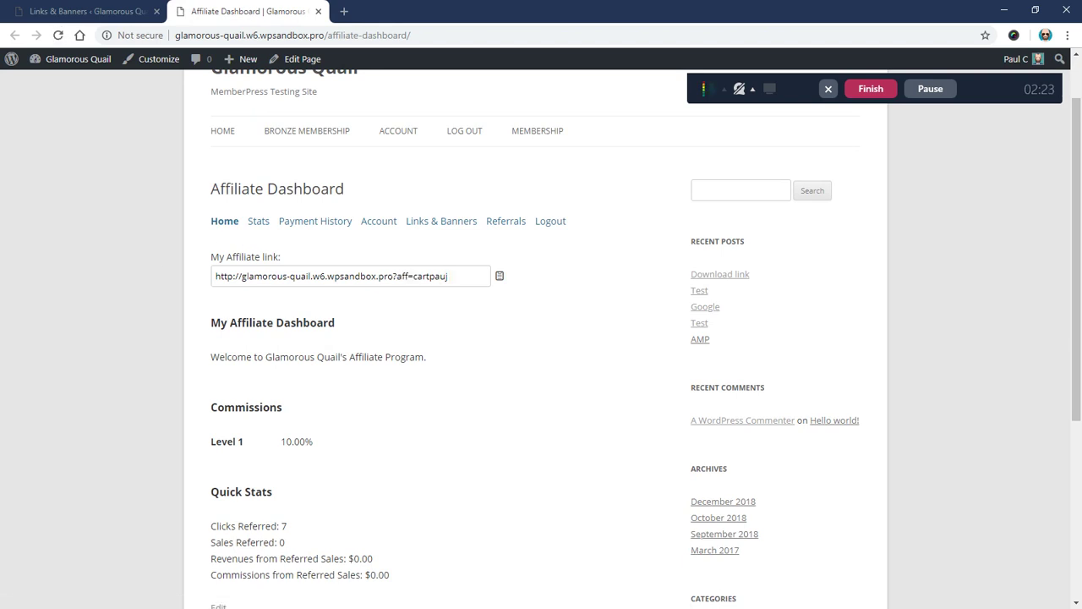
left_click(466, 276)
left_click_drag(394, 275, 450, 276)
left_click(154, 304)
left_click(393, 276)
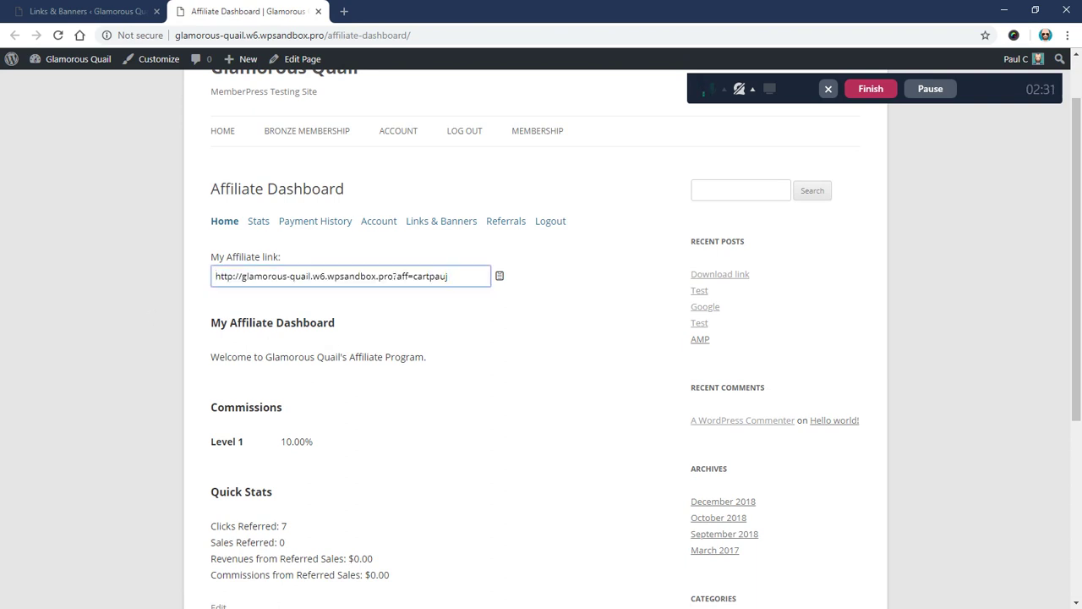
left_click_drag(411, 275, 448, 276)
left_click(205, 296)
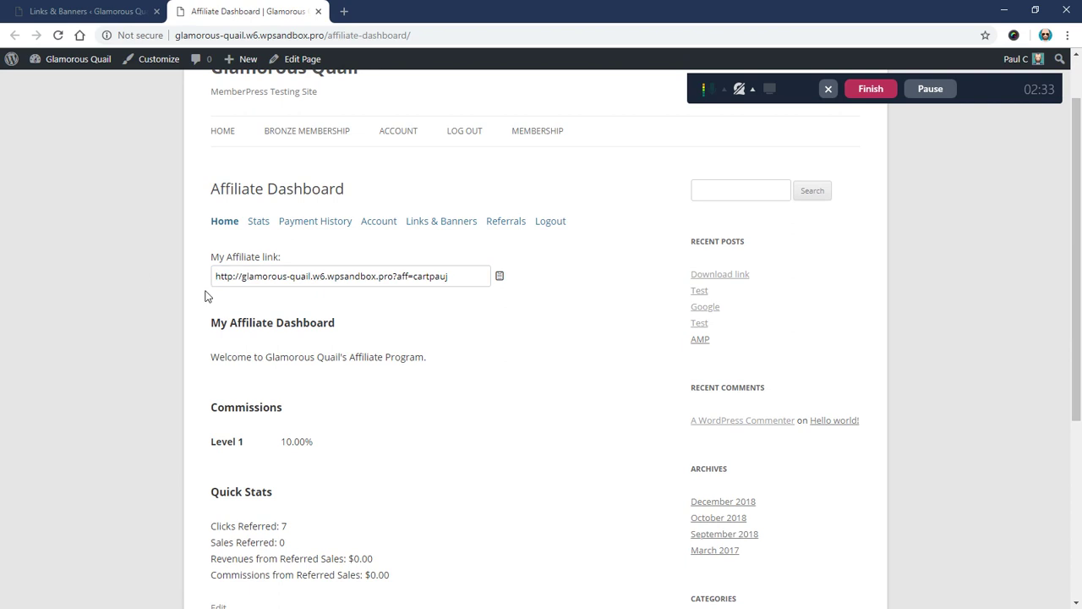
Step: Copy the new ?aff= affiliate link and highlight its ?aff part
scroll(488, 341, "down", 3)
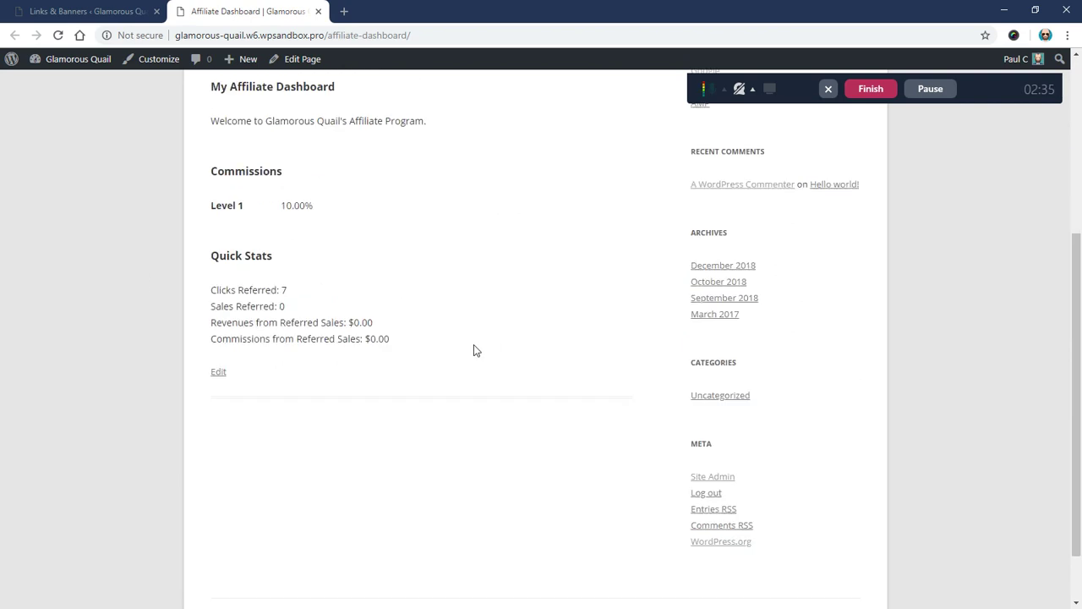
scroll(474, 347, "up", 4)
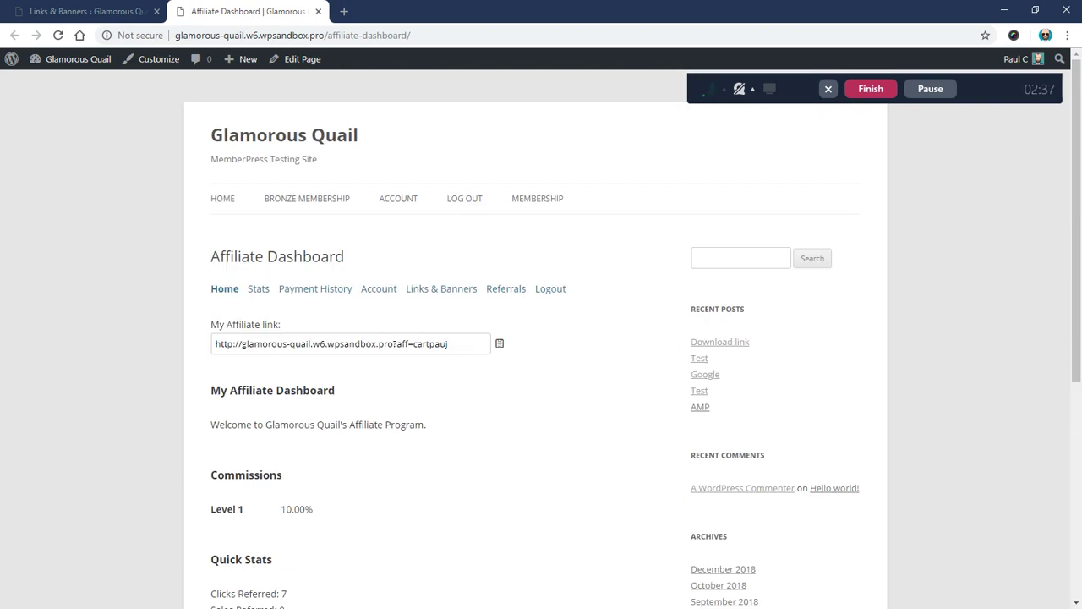
left_click(500, 344)
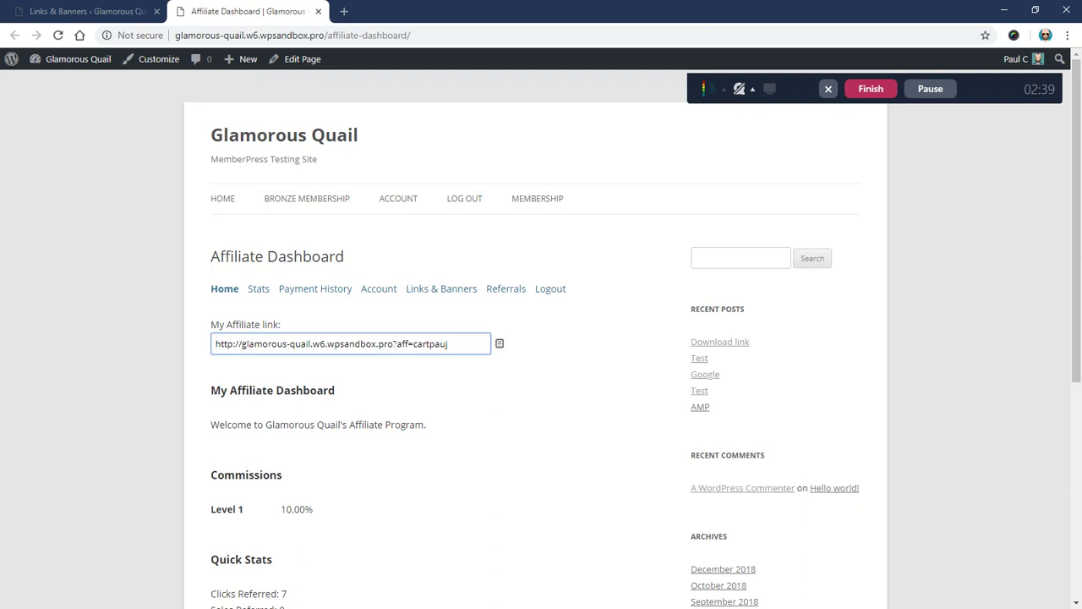
left_click_drag(393, 344, 450, 343)
triple_click(450, 343)
left_click(450, 343)
triple_click(393, 344)
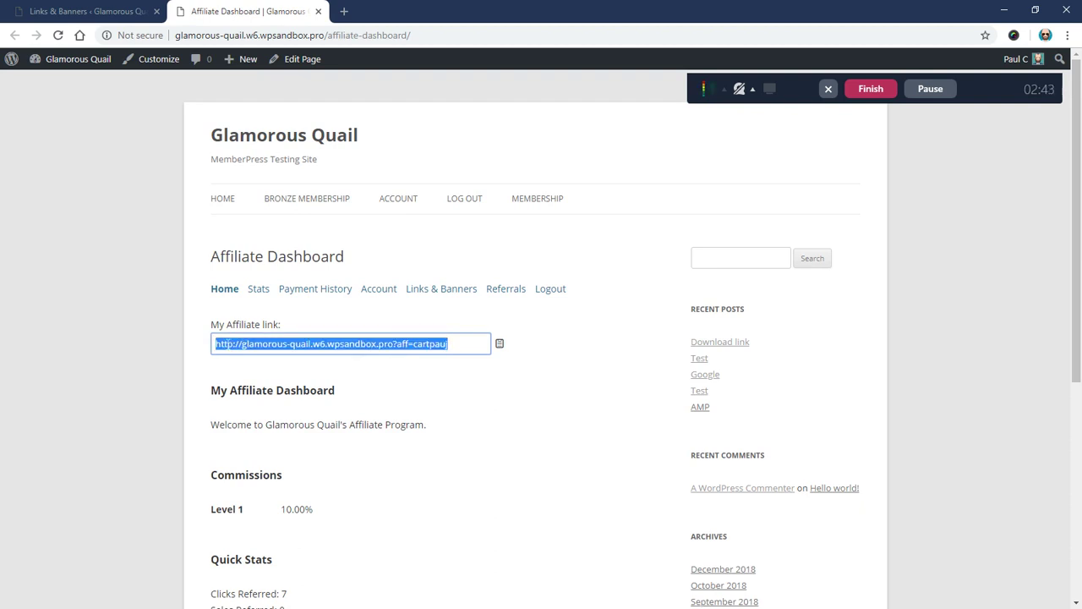
left_click(393, 343)
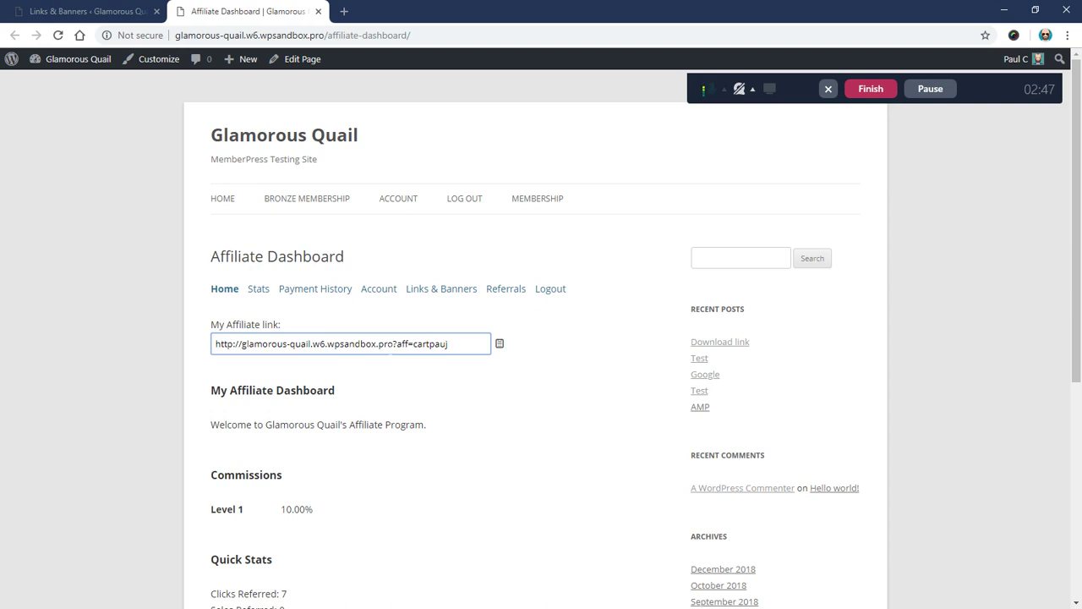
Step: Add a new link row with the copied /register/basic-membership/ URL pasted as plain text
left_click(81, 10)
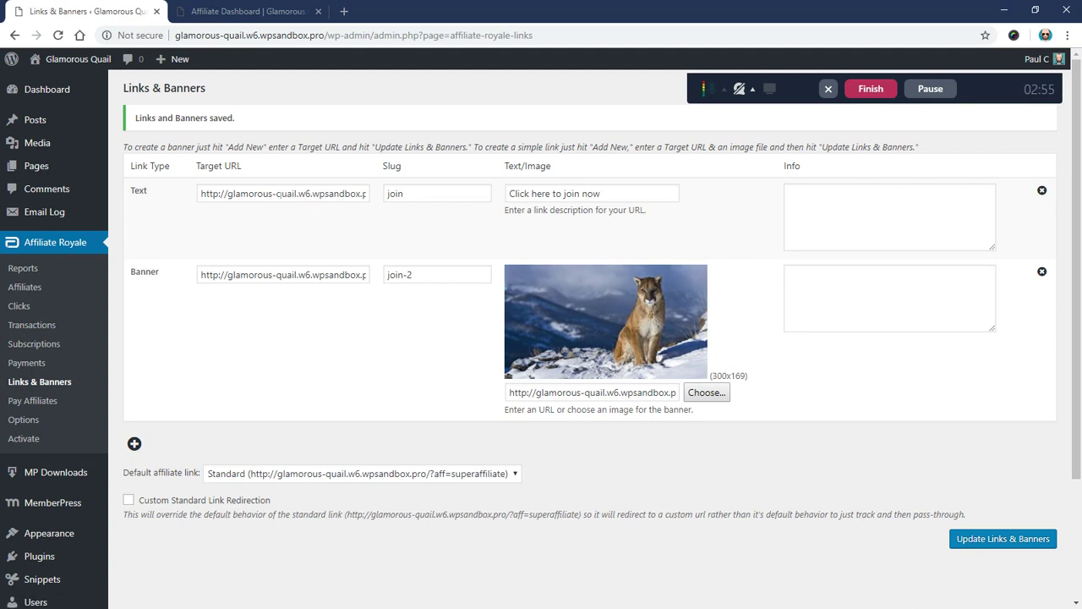
left_click_drag(201, 194, 380, 199)
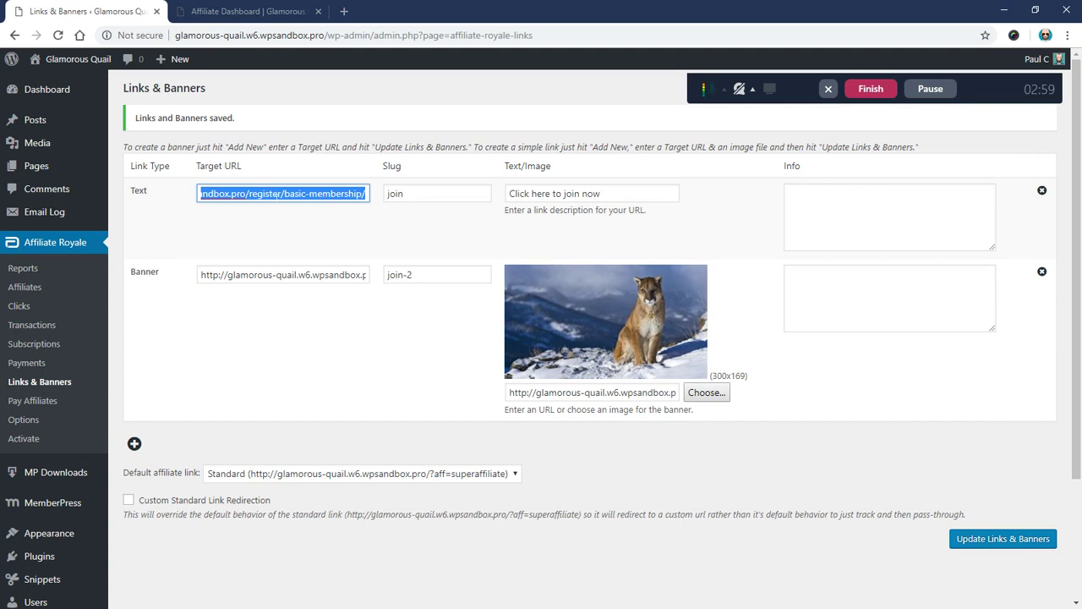
left_click(135, 444)
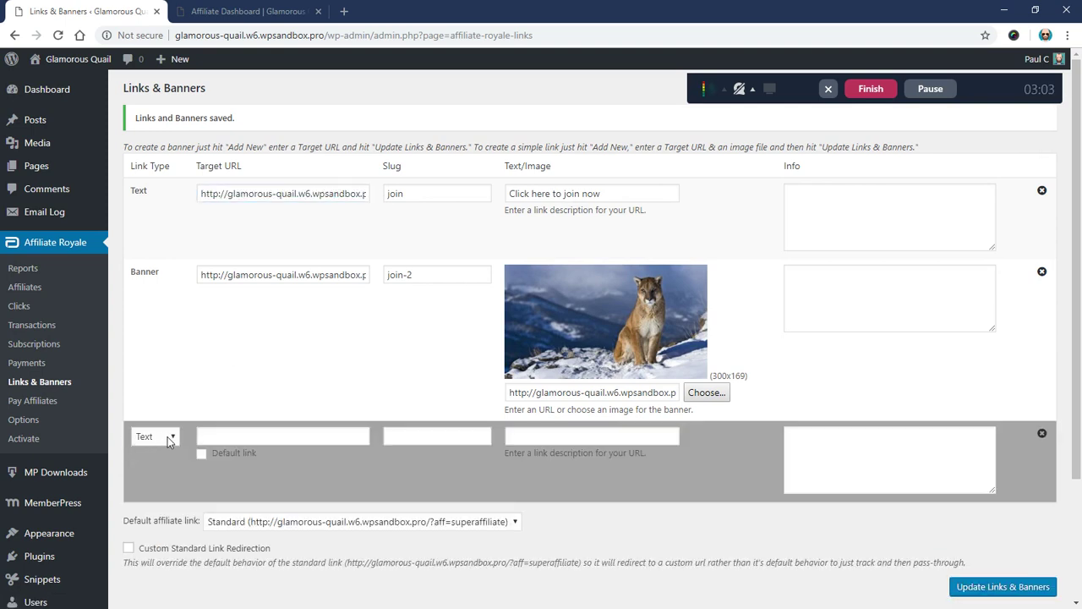
left_click(215, 437)
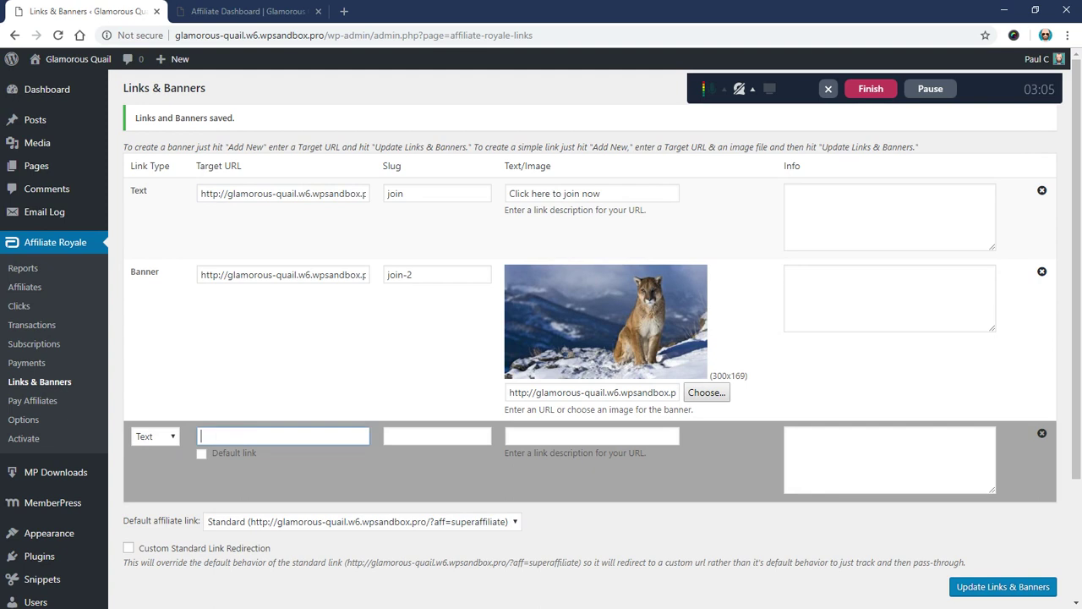
right_click(216, 436)
left_click(273, 342)
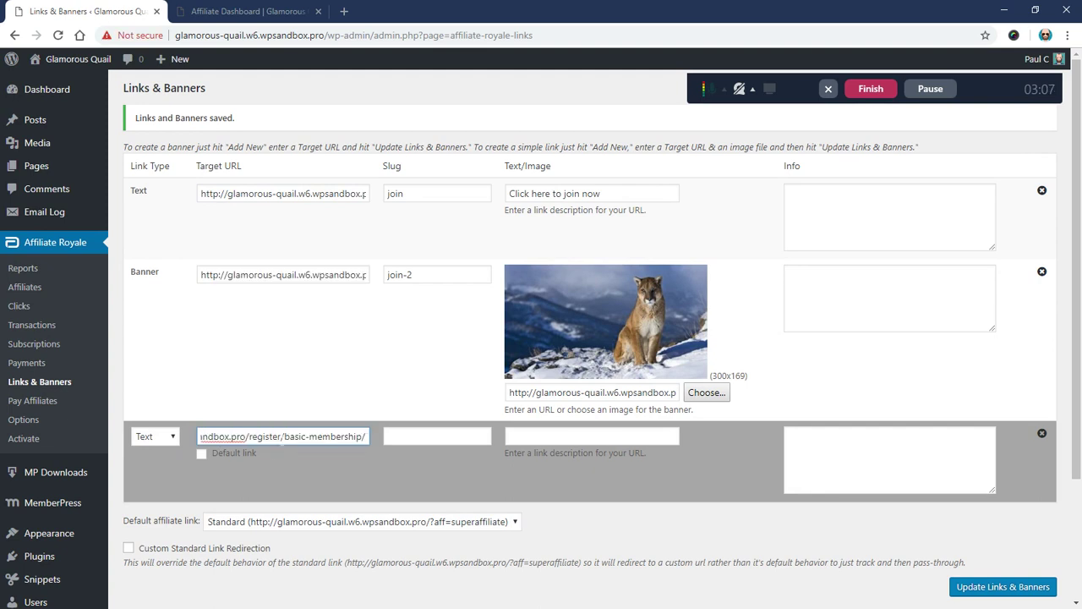
left_click_drag(248, 436, 365, 437)
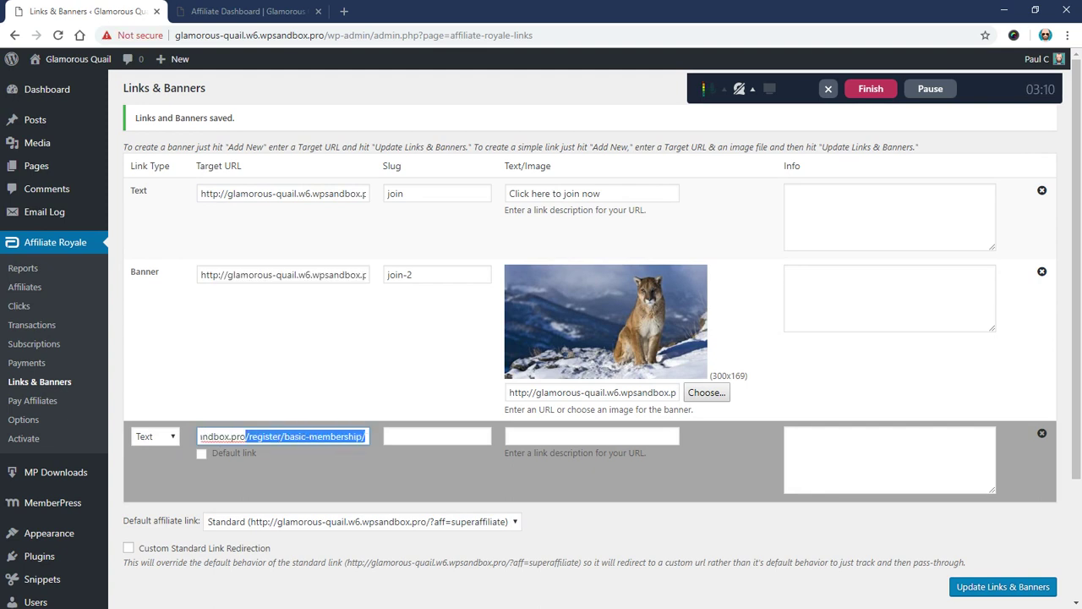
left_click(305, 486)
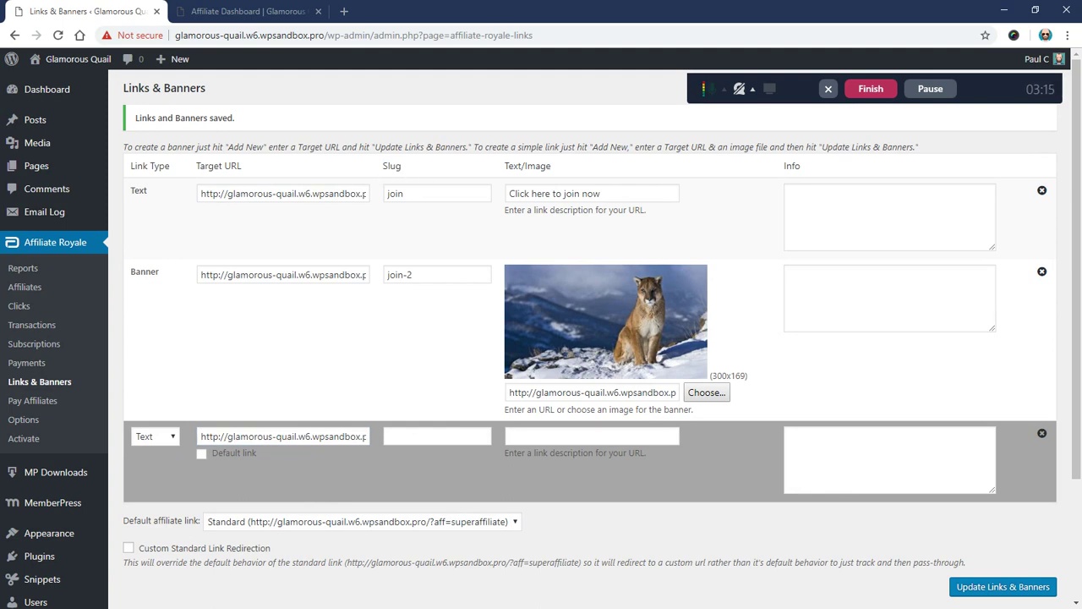
Step: Compare the new row's empty slug with the hyphen in the existing join-2 slug
left_click(414, 436)
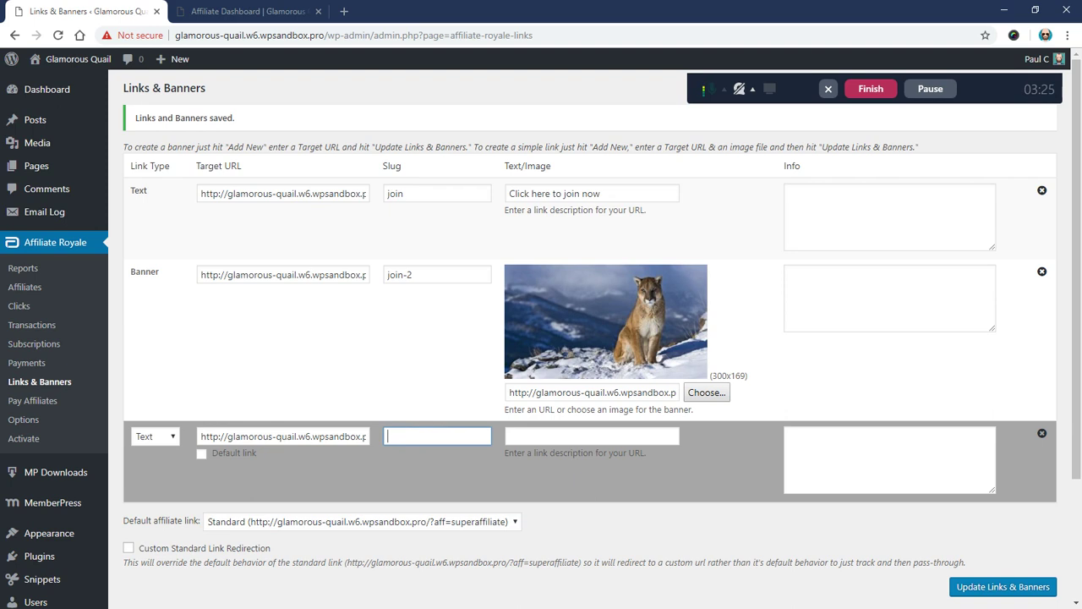
left_click(403, 275)
left_click_drag(402, 275, 409, 275)
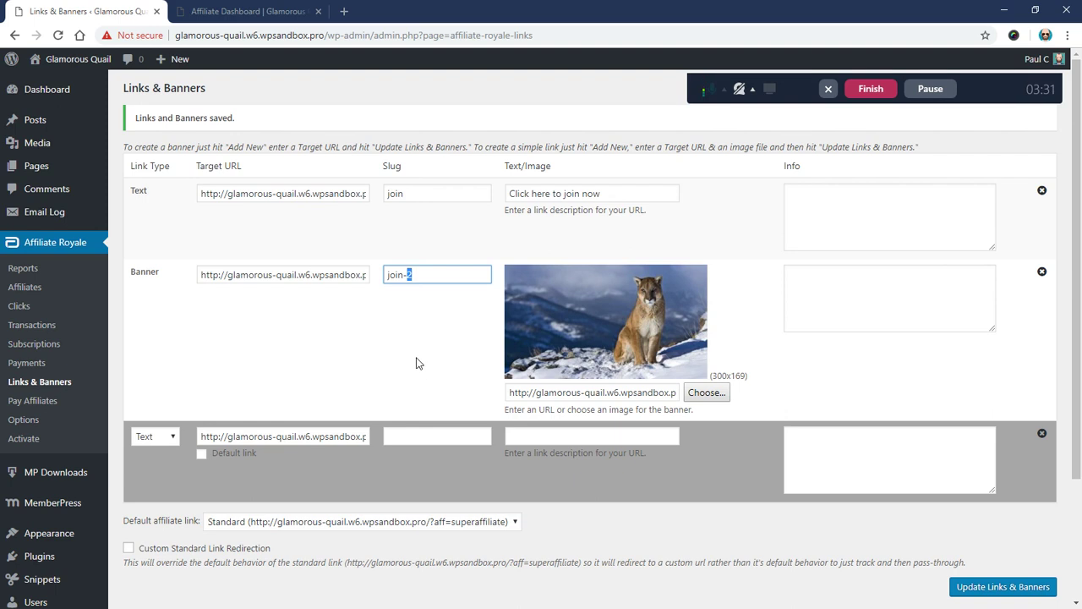
Step: Enter 'Click here to register' as the new link's Text/Image and move to its Info box
left_click(437, 436)
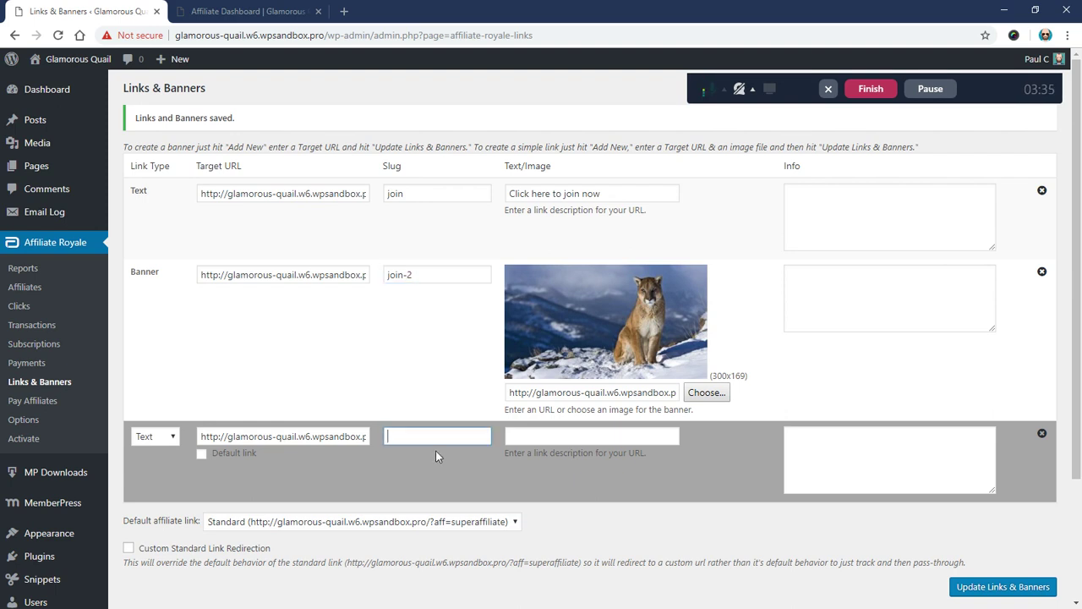
left_click(543, 441)
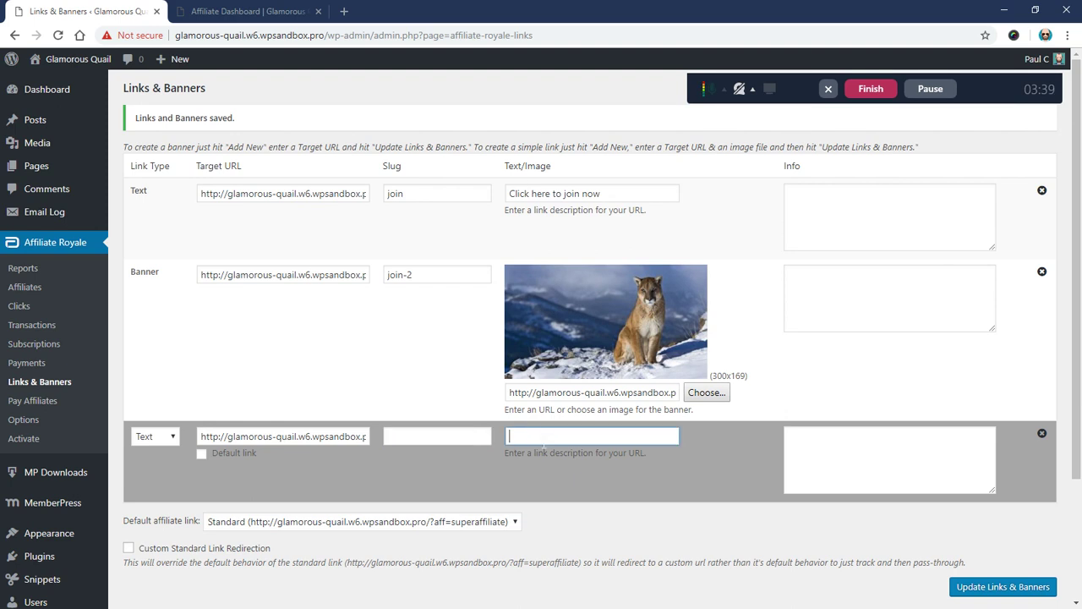
left_click_drag(505, 166, 565, 170)
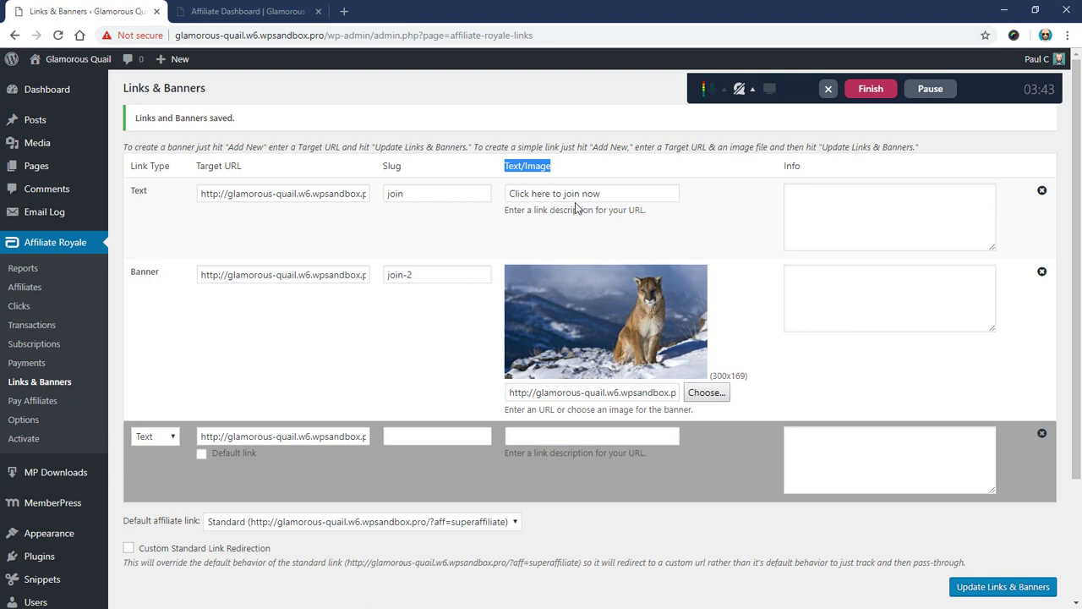
left_click(538, 432)
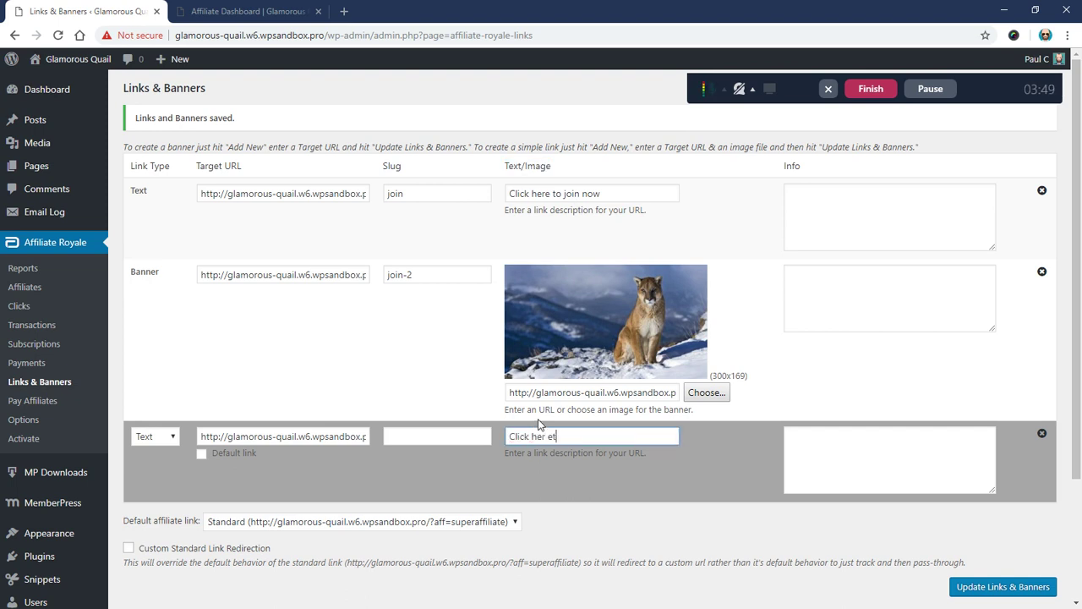
key("BackSpace")
type("to register")
key("Tab")
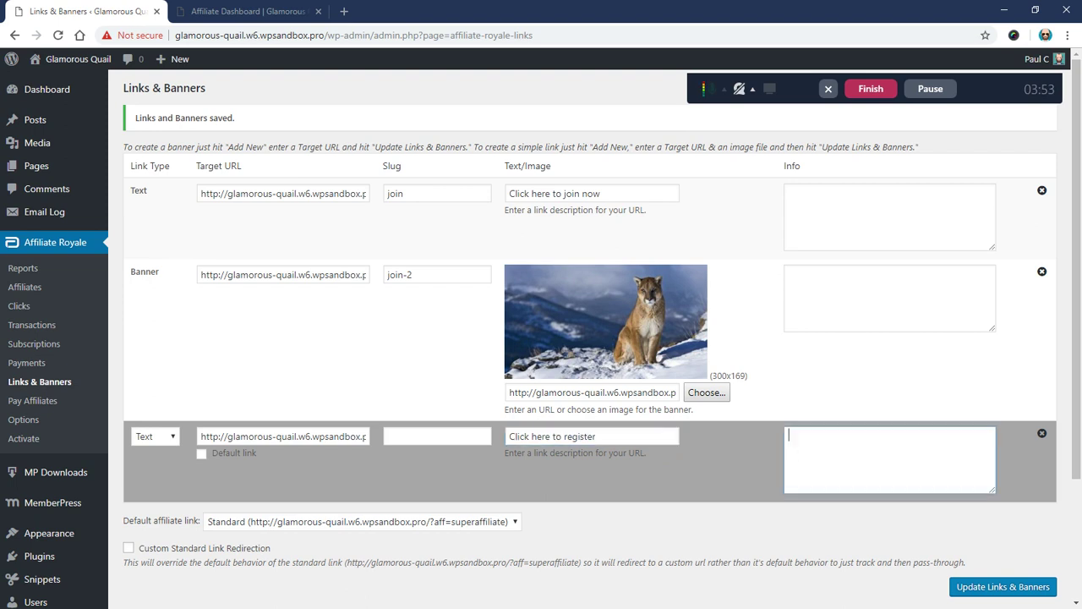
left_click_drag(784, 172, 810, 167)
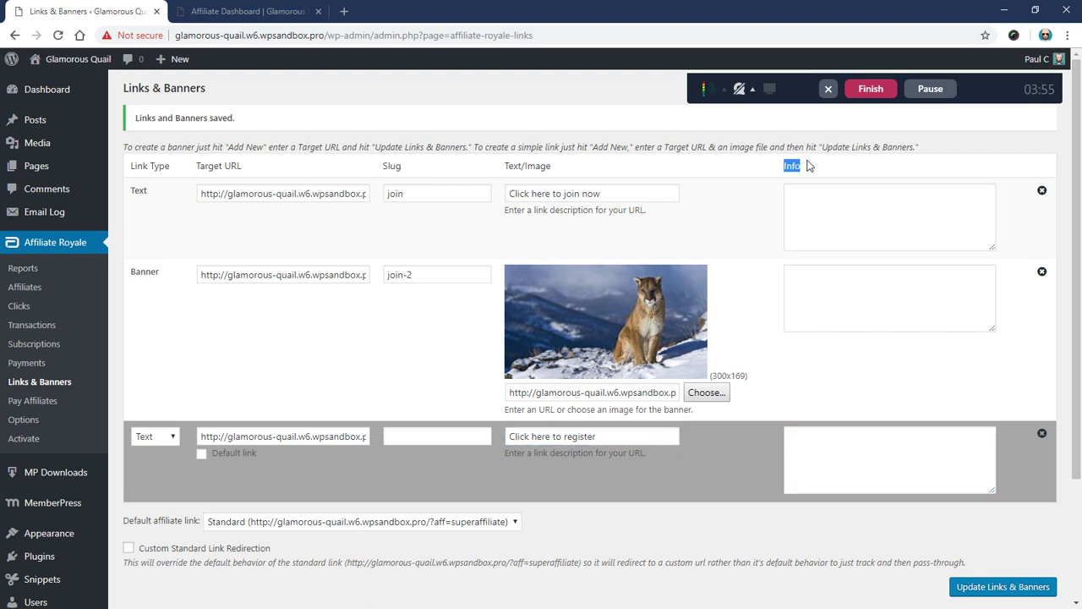
left_click(827, 472)
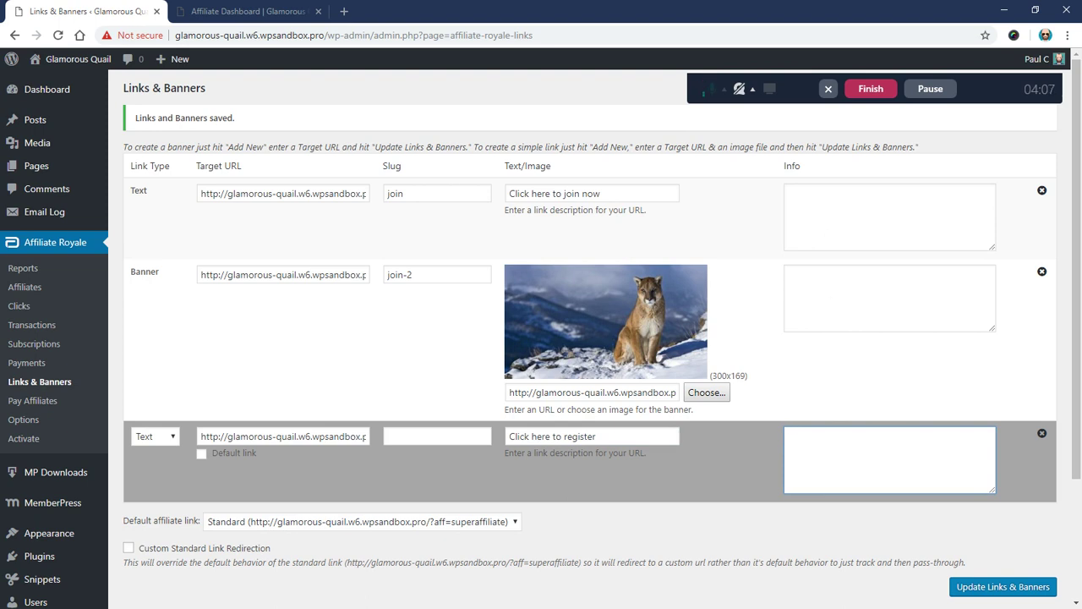
Step: Tick the register link as the default link and save Links & Banners
left_click(202, 455)
scroll(240, 465, "down", 1)
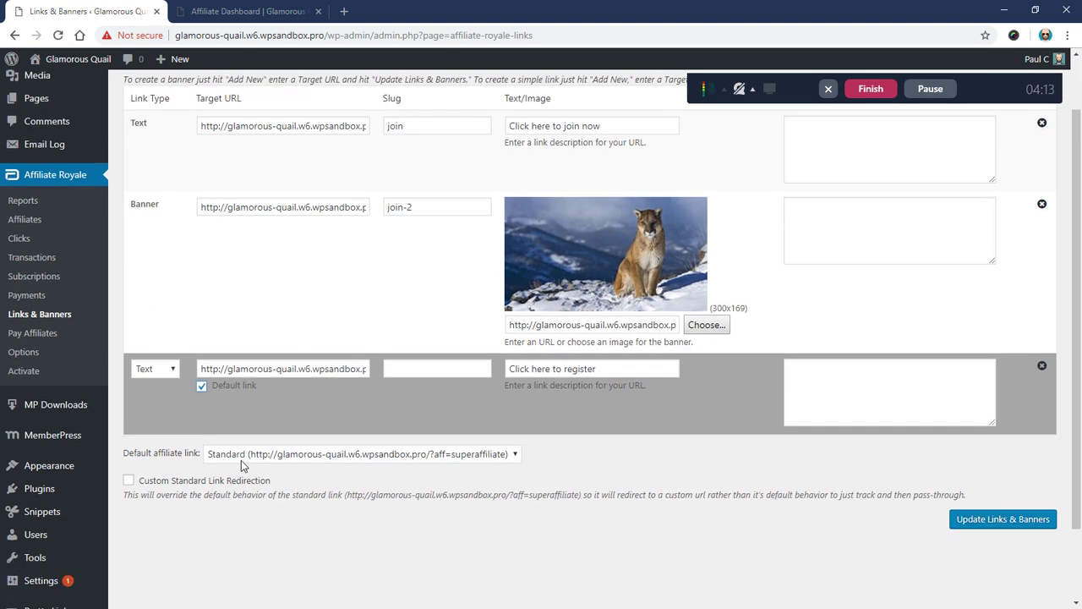
left_click_drag(124, 454, 200, 453)
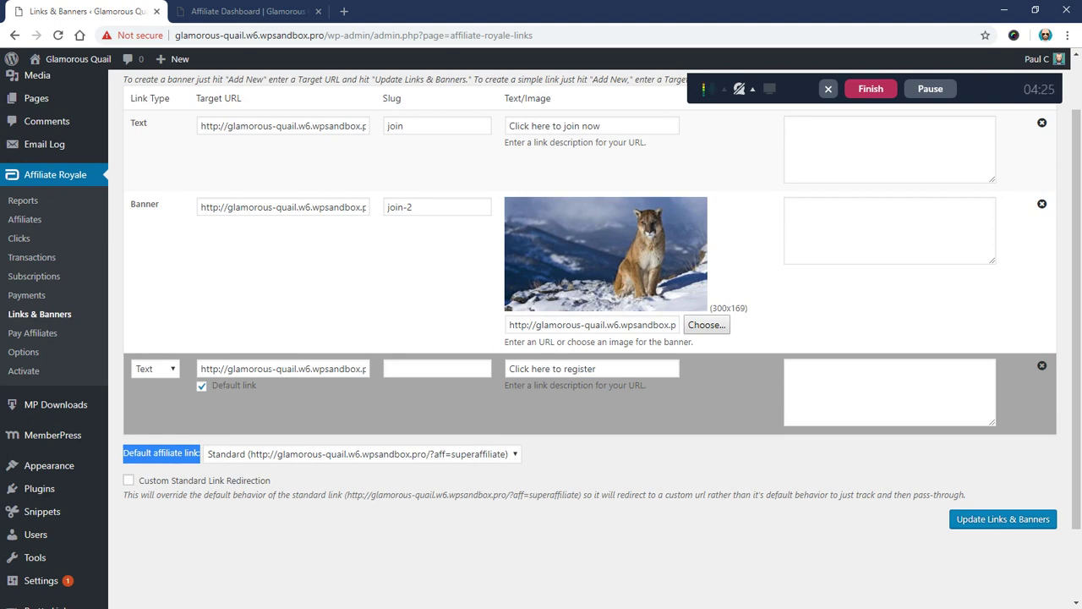
left_click(1005, 523)
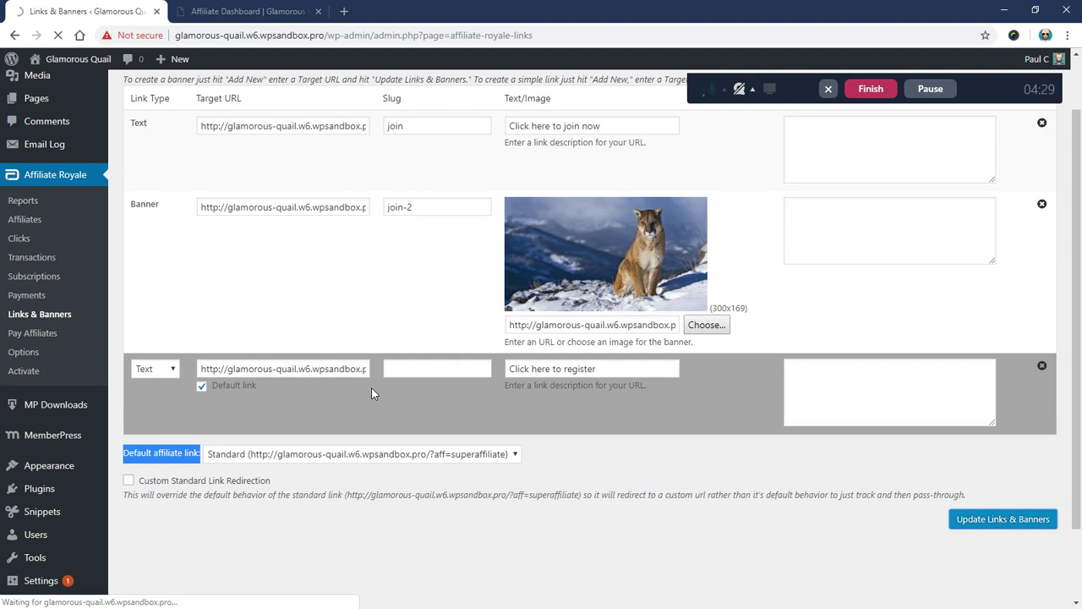
scroll(312, 376, "down", 3)
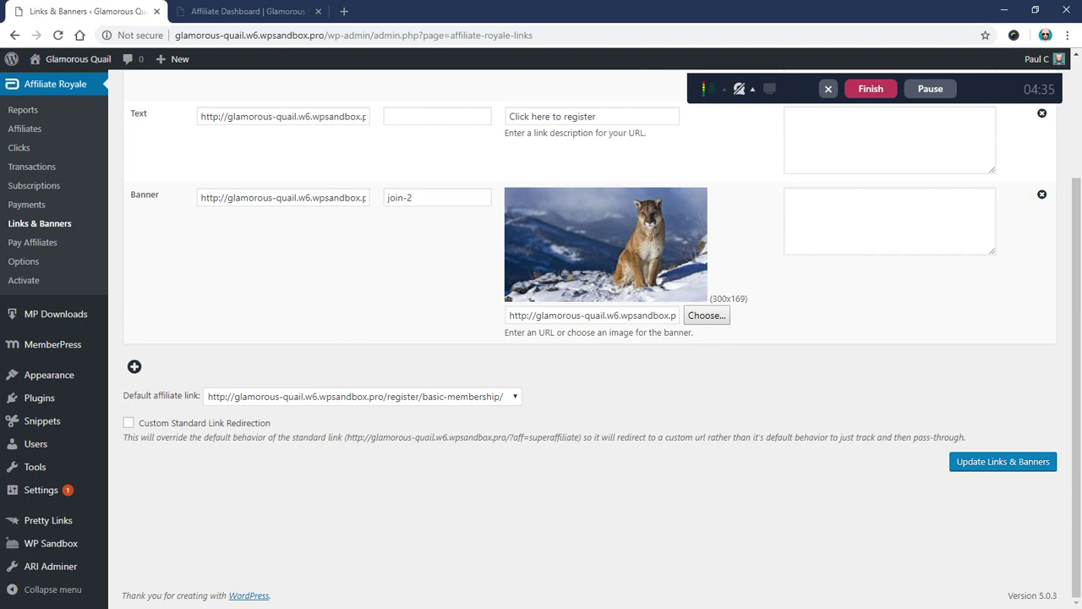
scroll(224, 243, "up", 3)
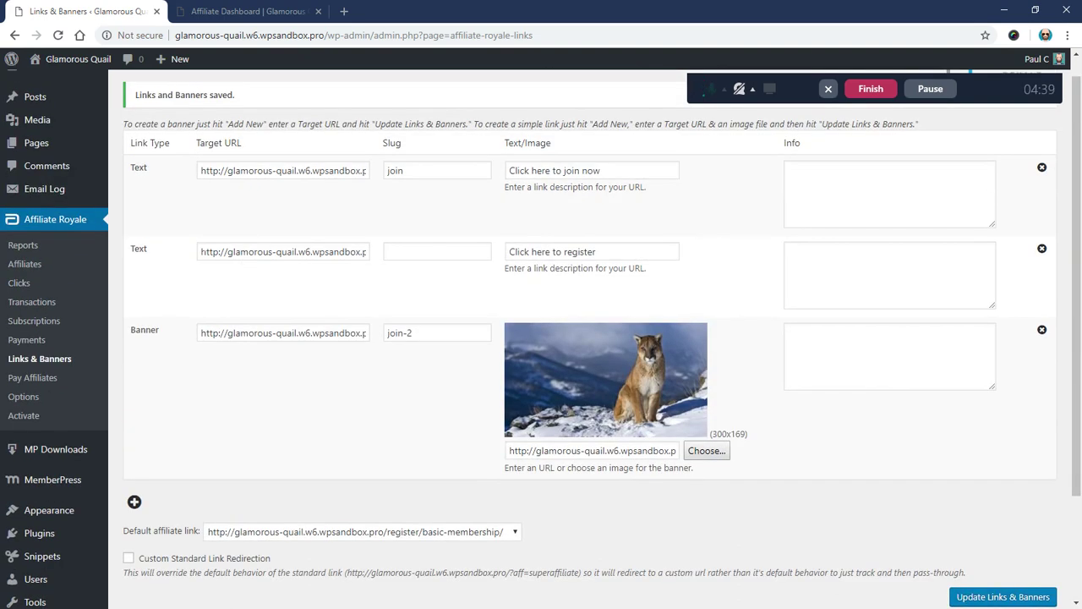
left_click(409, 258)
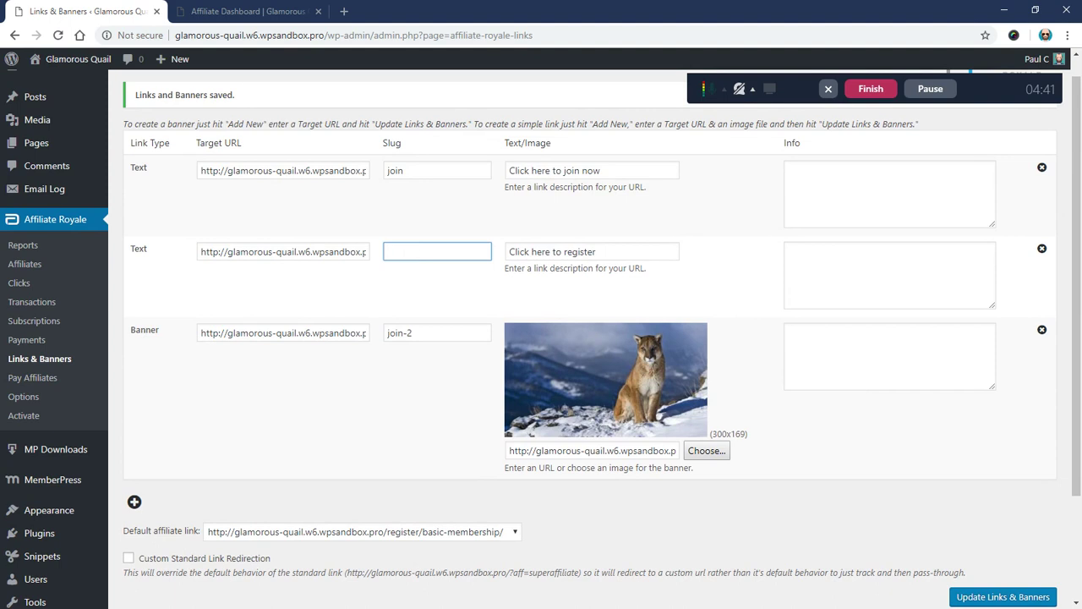
Step: Reload the Affiliate Dashboard and select the affiliate link to confirm it ends in /3
middle_click(34, 397)
middle_click(237, 7)
left_click(237, 7)
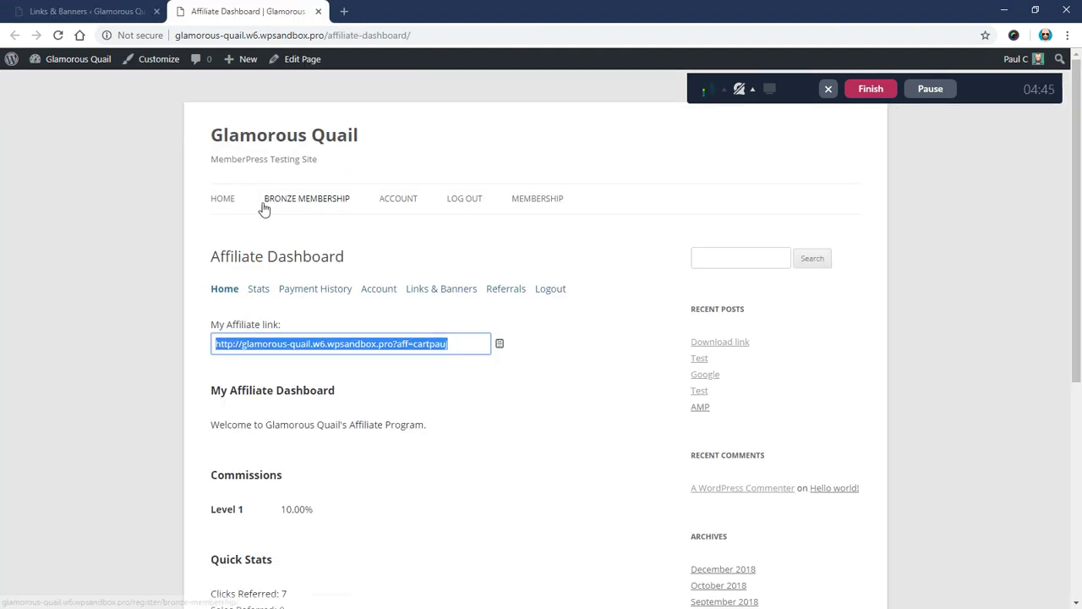
left_click(58, 35)
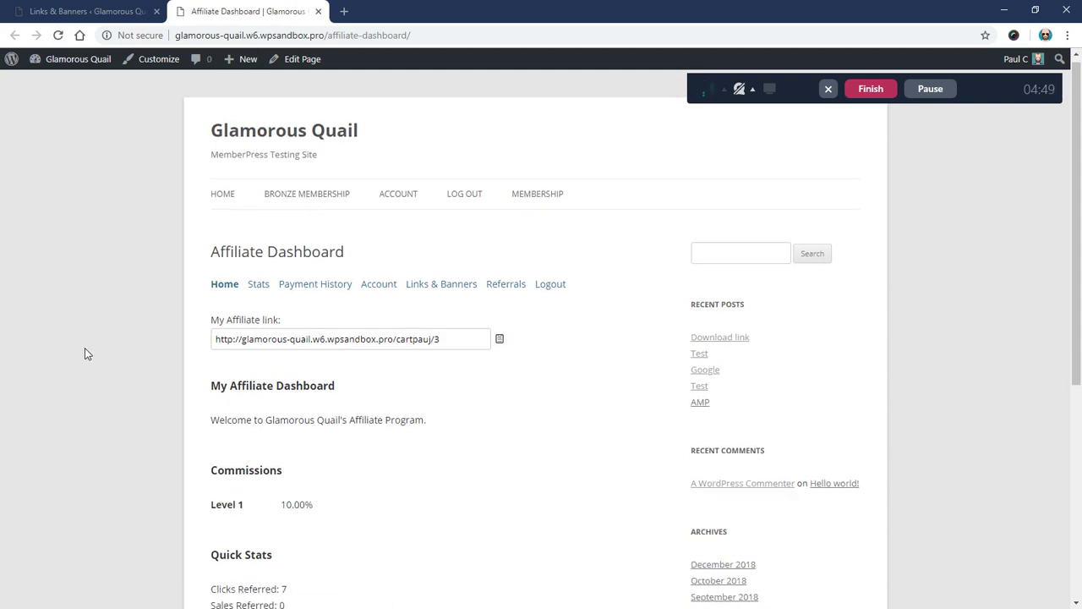
left_click(437, 279)
left_click(438, 278)
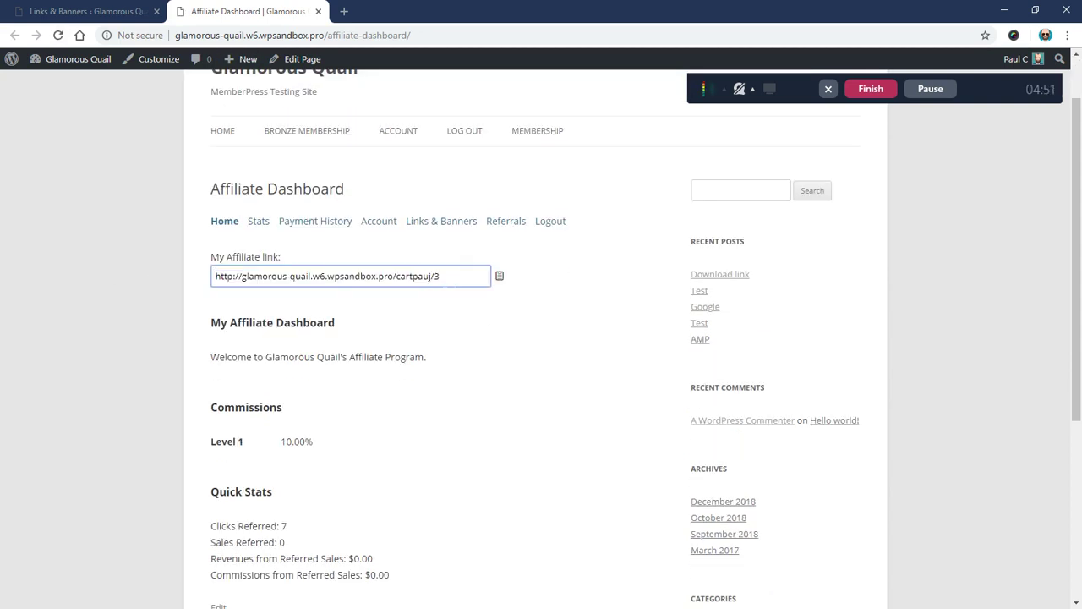
double_click(437, 276)
left_click(437, 277)
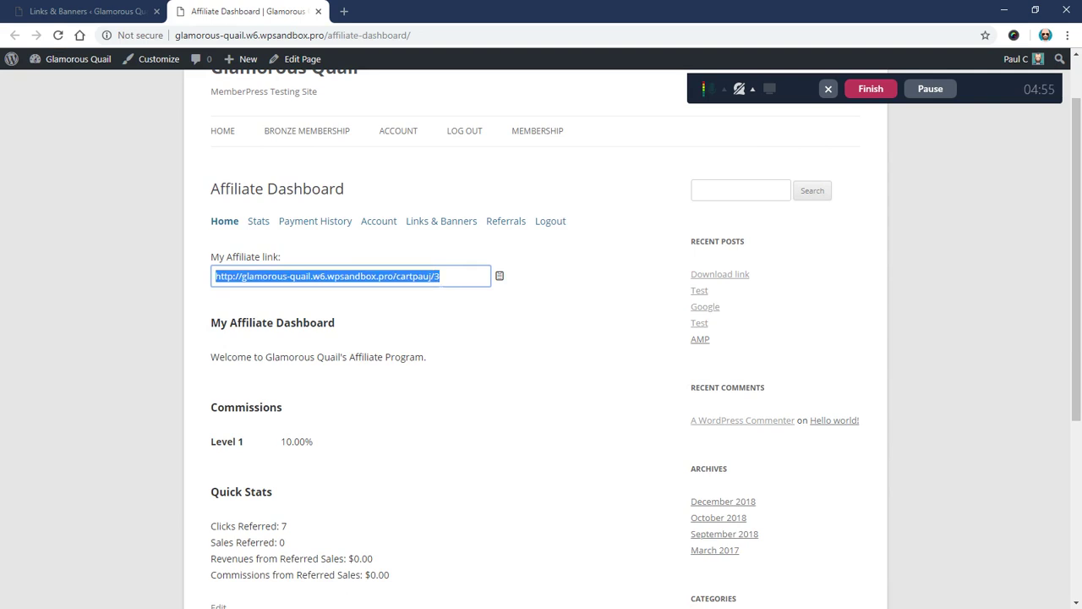
left_click(437, 277)
double_click(436, 276)
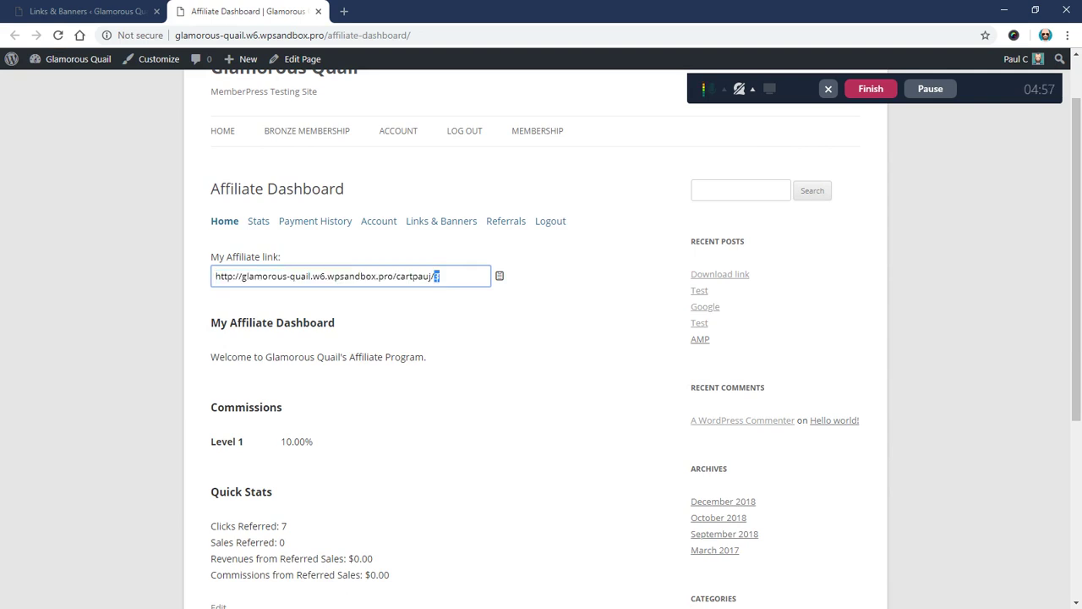
left_click(437, 277)
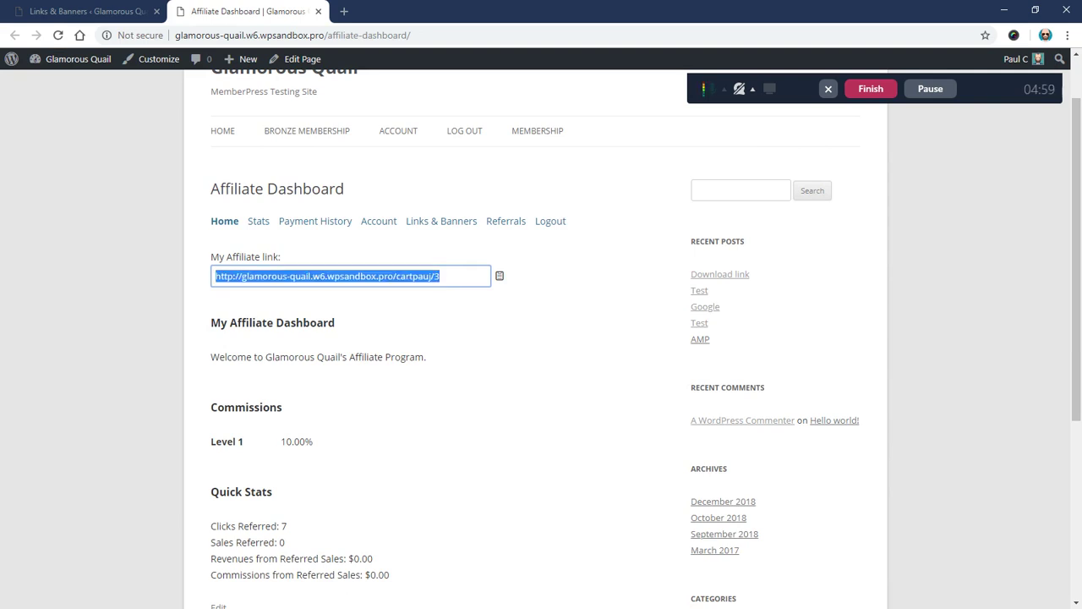
left_click(436, 276)
Step: Back on the Links & Banners admin page, give the register link the slug 'register-now' and save
left_click(85, 11)
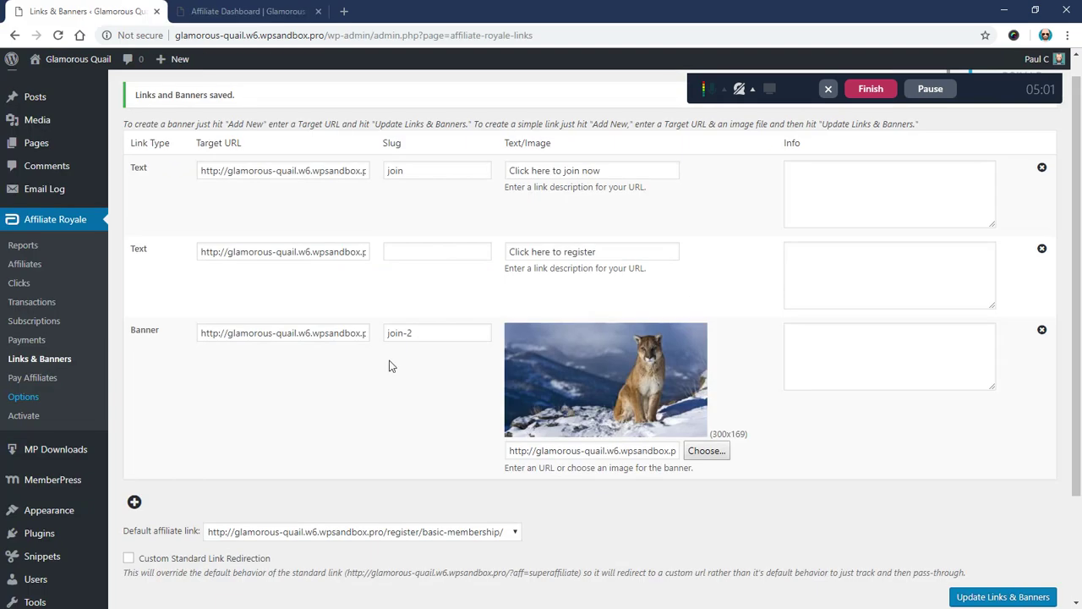
left_click(397, 251)
type("reg")
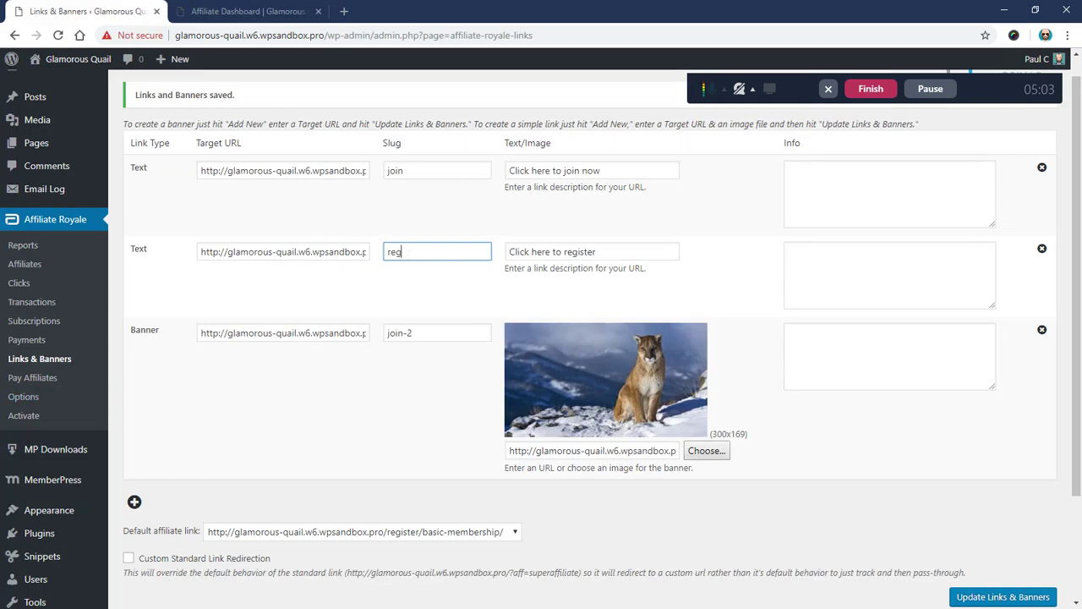
type("ister-now")
scroll(1015, 518, "down", 1)
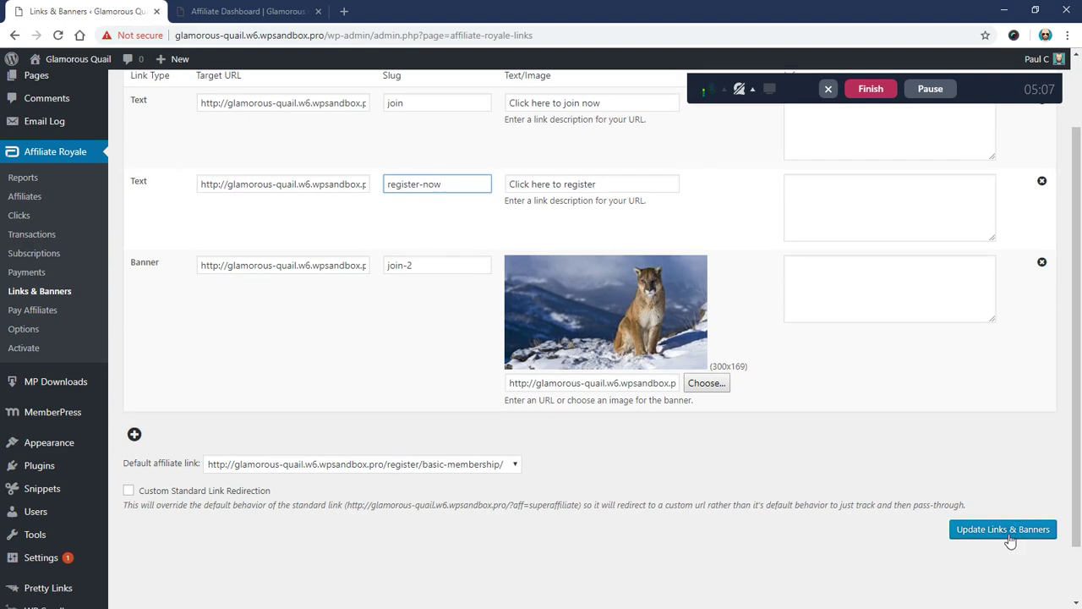
left_click(1006, 530)
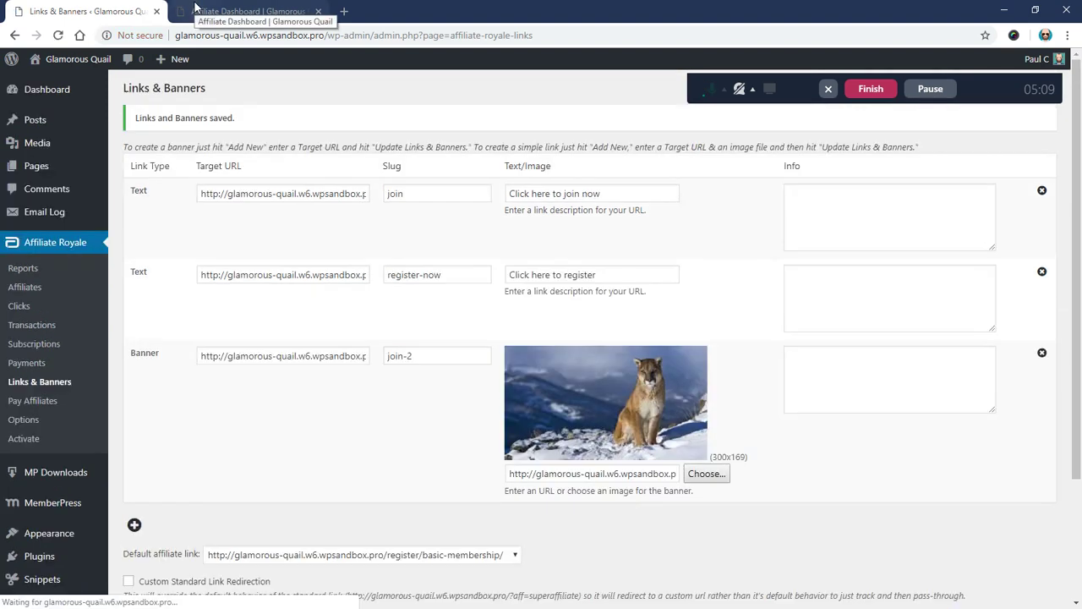
Step: Reload the Affiliate Dashboard and confirm My Affiliate link now ends in /cartpauj/register-now
left_click(254, 11)
left_click(57, 35)
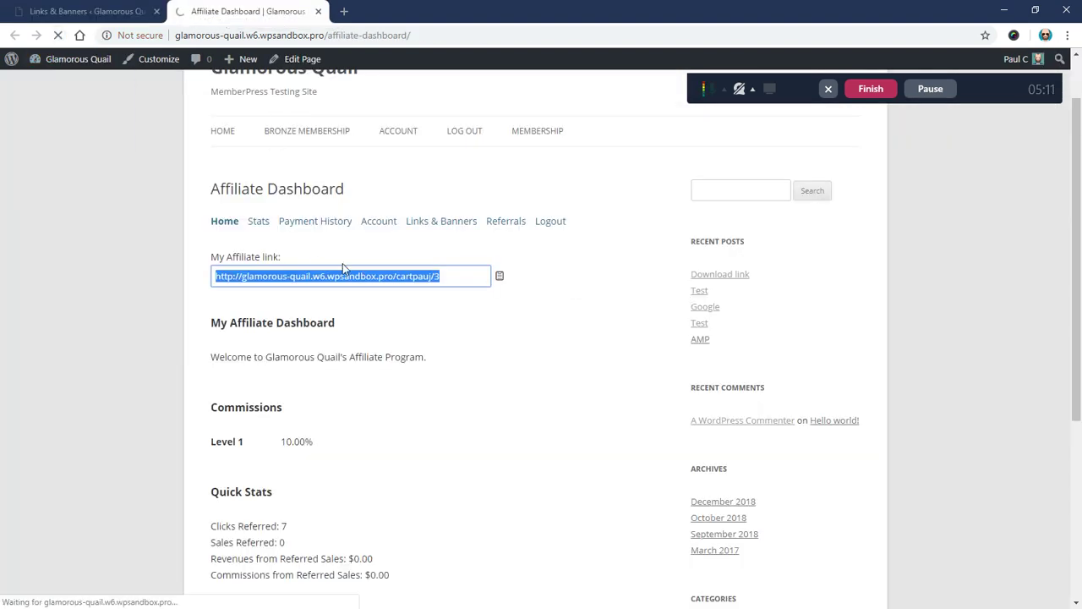
left_click(415, 276)
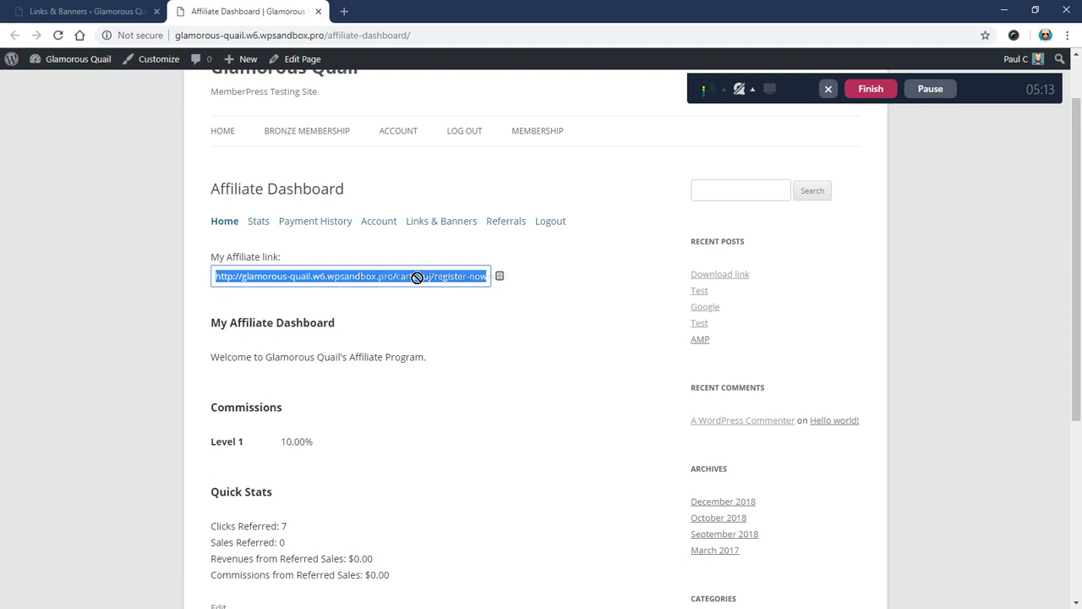
left_click(415, 277)
left_click_drag(432, 277, 500, 276)
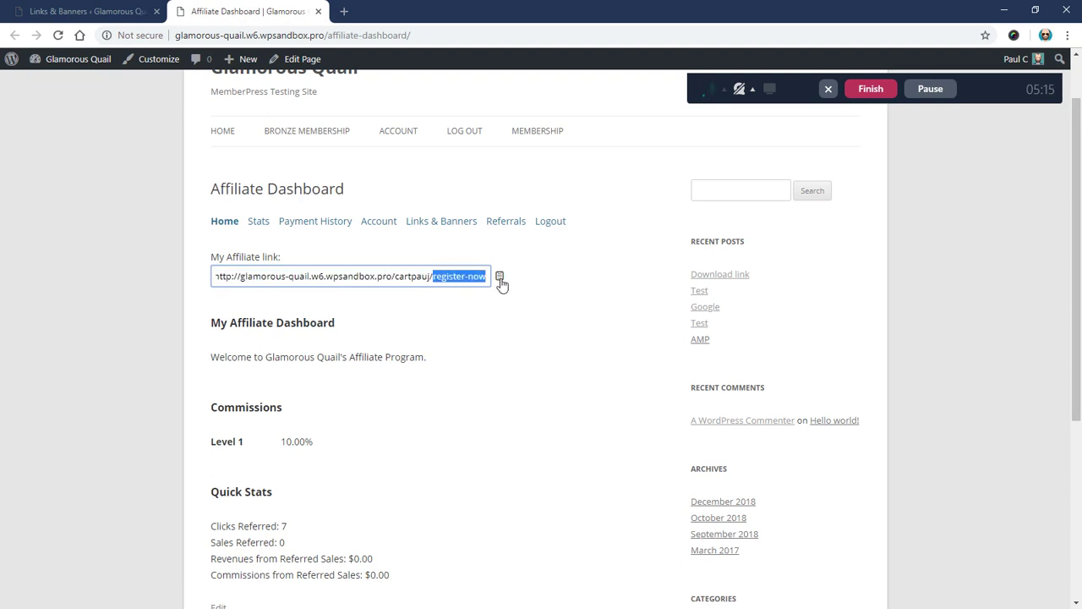
left_click(497, 328)
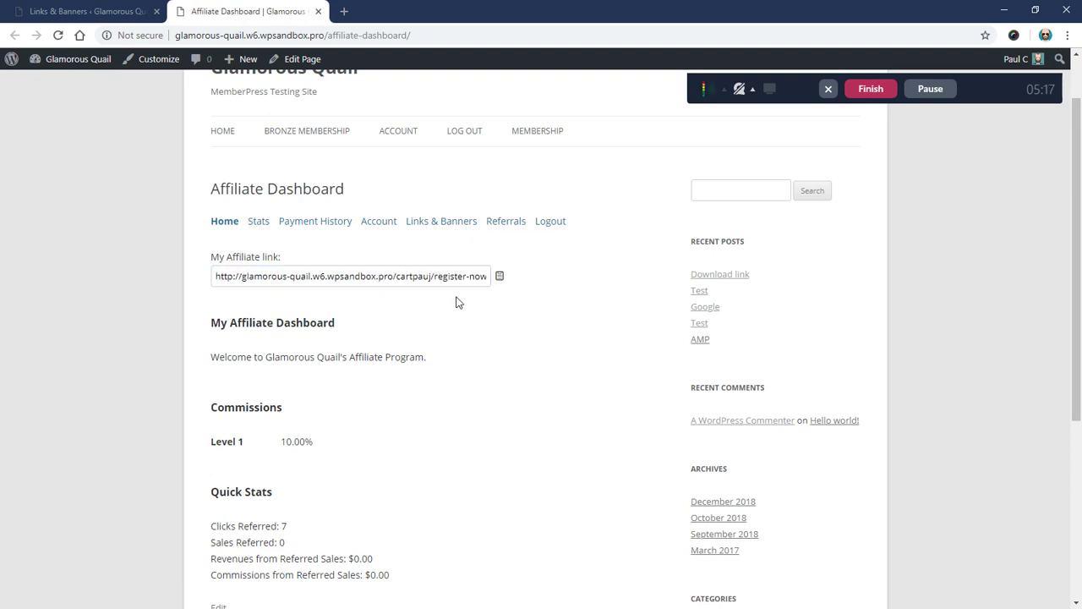
left_click(930, 89)
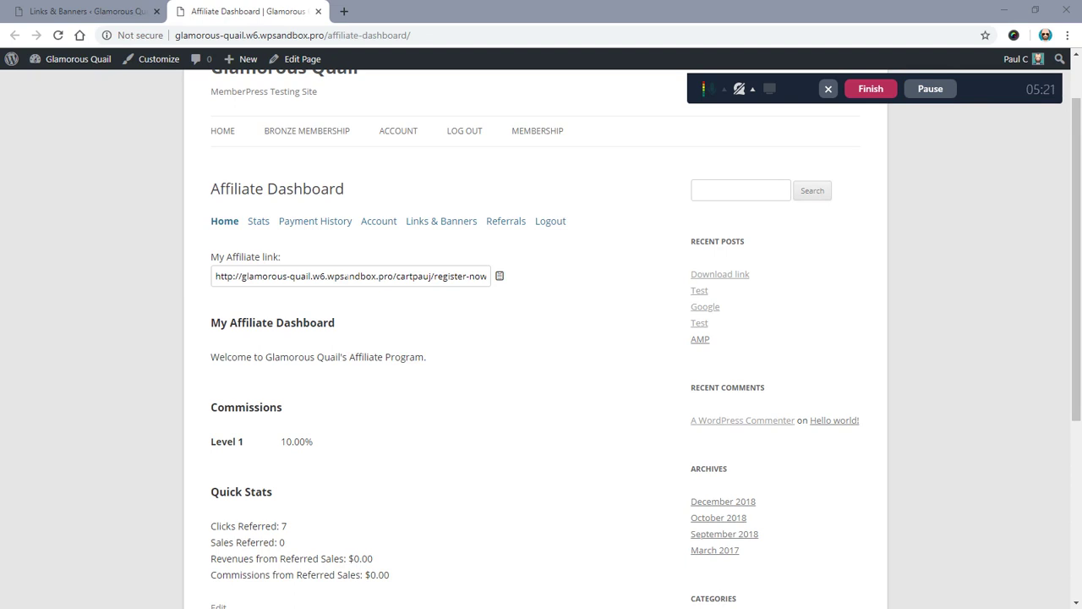
left_click(413, 276)
left_click(427, 277)
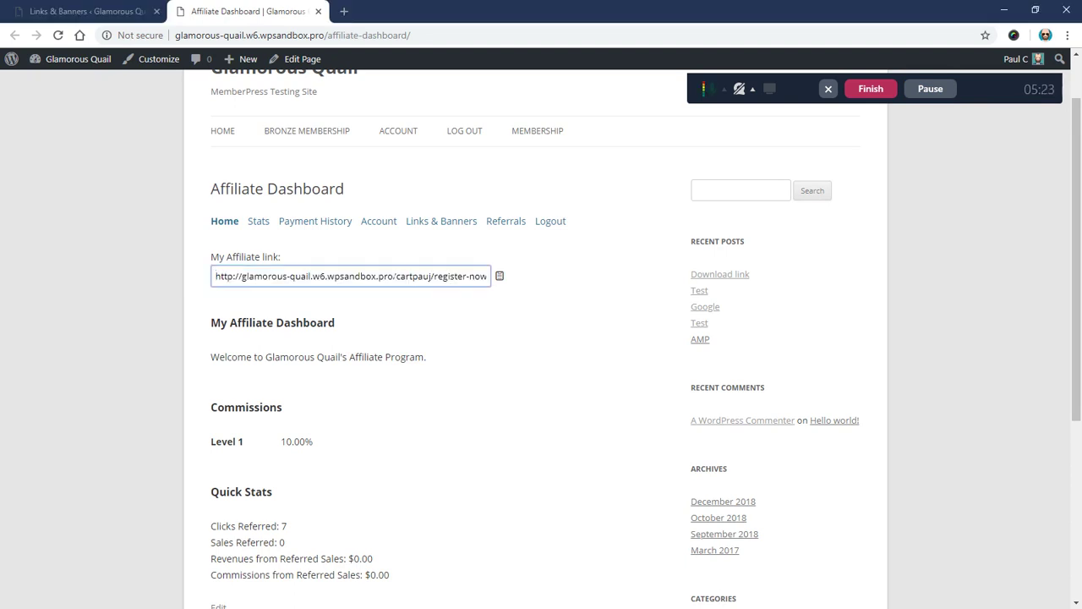
left_click_drag(434, 277, 511, 284)
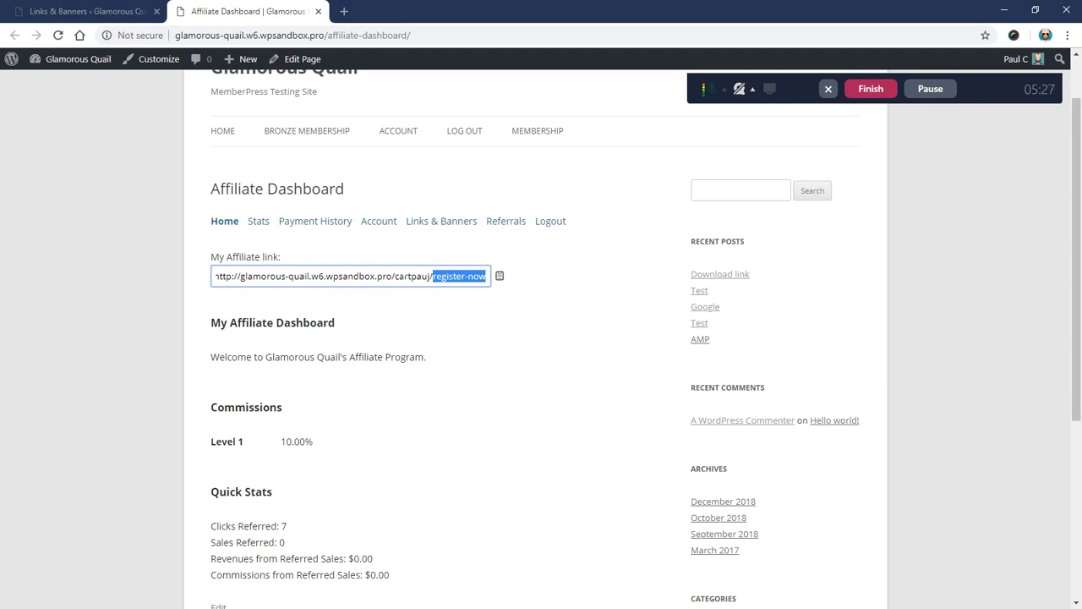
left_click(163, 284)
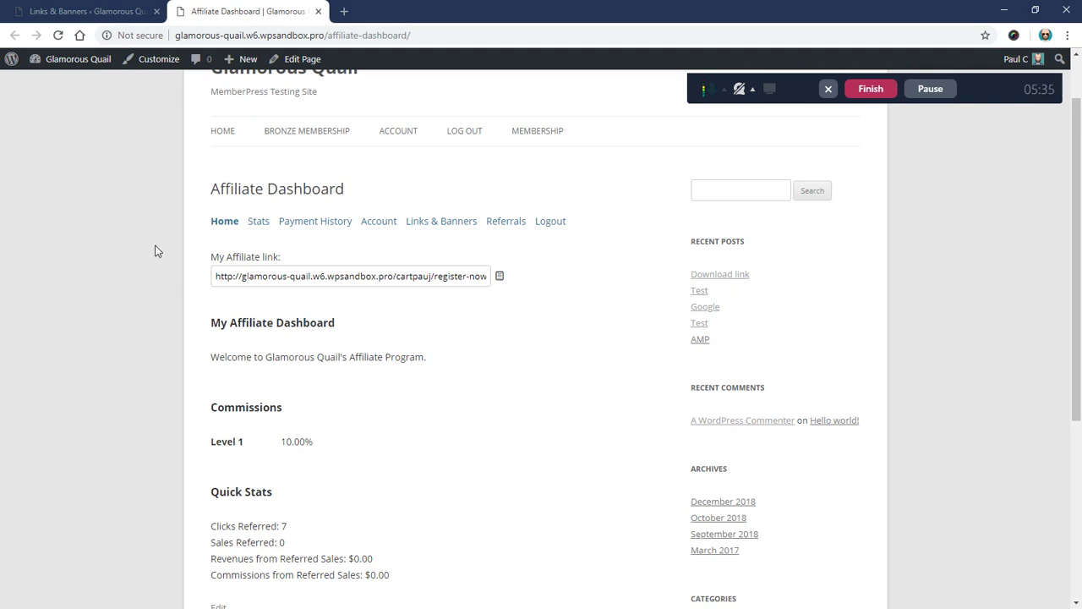
Step: Open My Links & Banners and review the 'Click here to register' link and banner embed codes
left_click(446, 222)
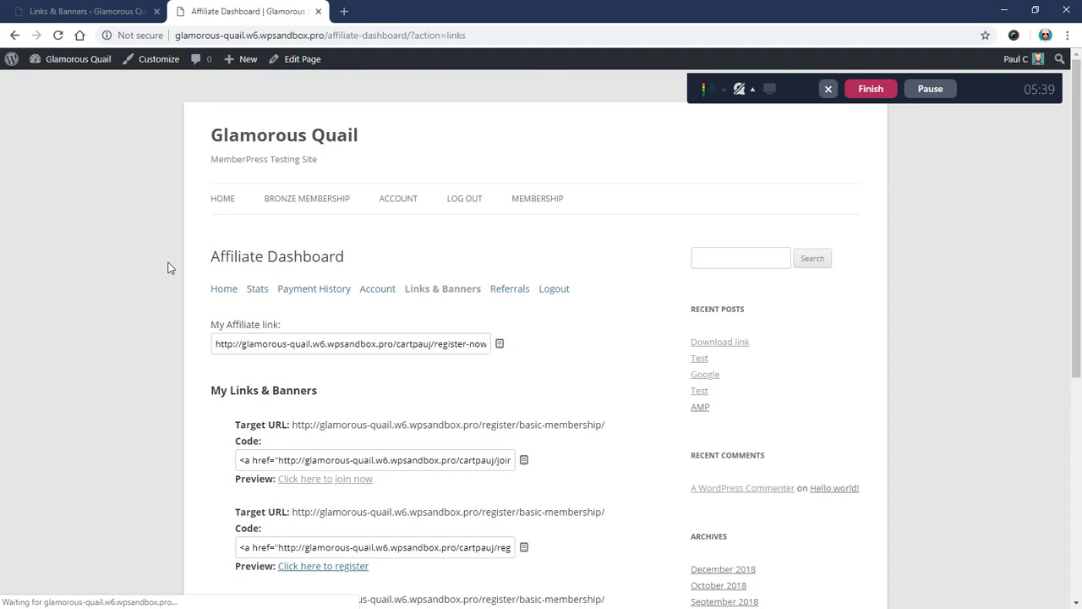
scroll(161, 275, "down", 2)
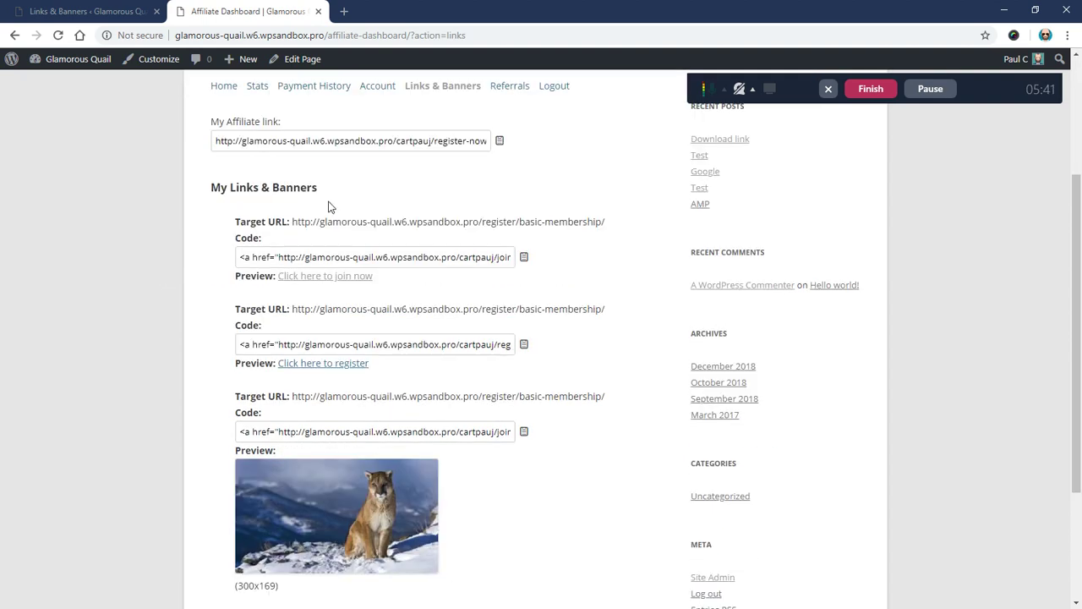
scroll(356, 380, "down", 1)
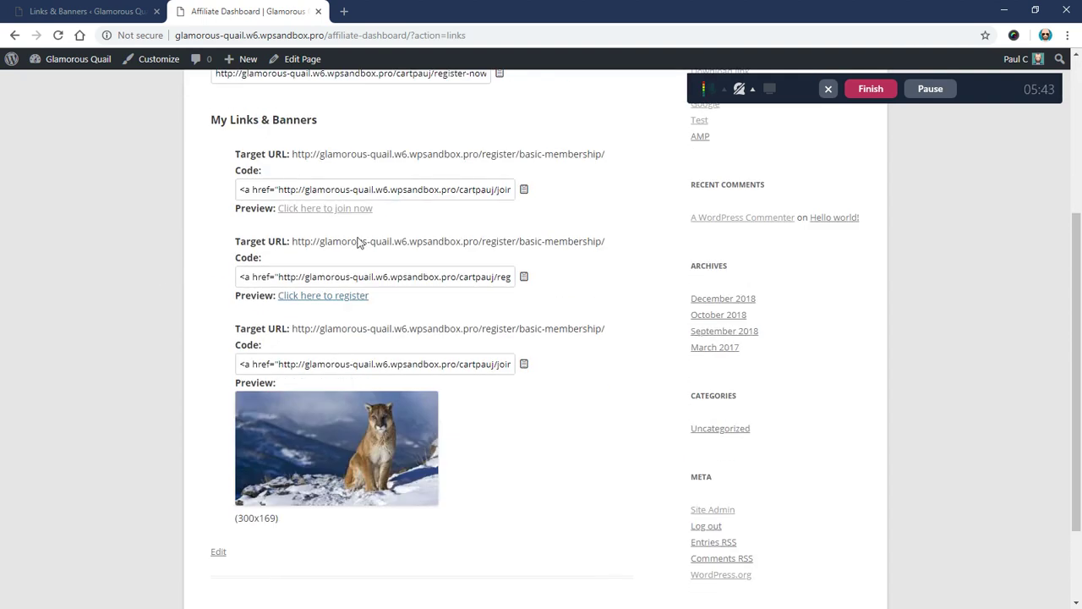
scroll(358, 242, "up", 2)
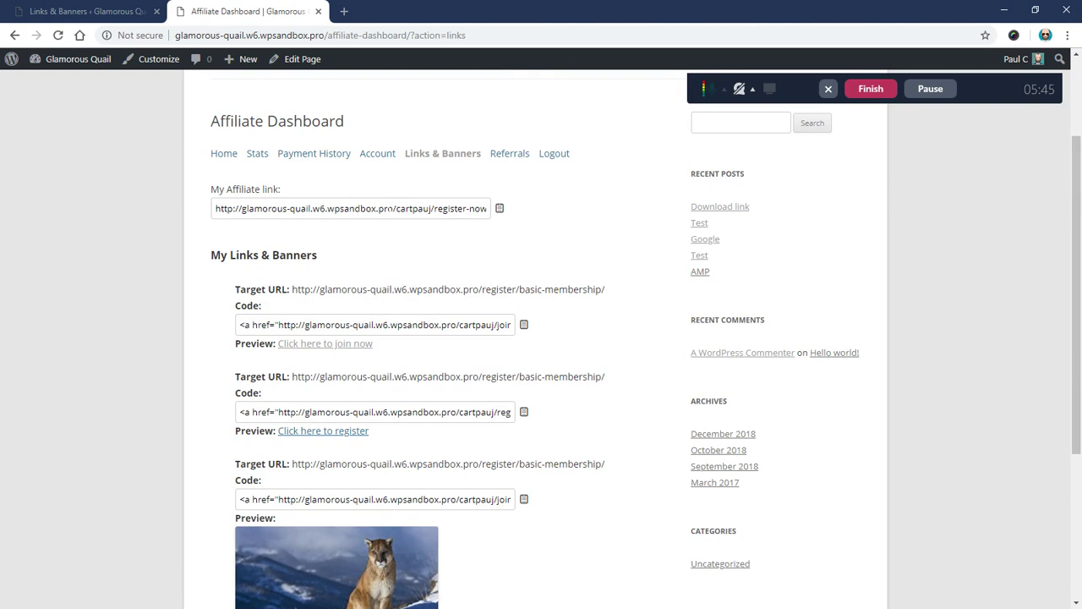
left_click(524, 412)
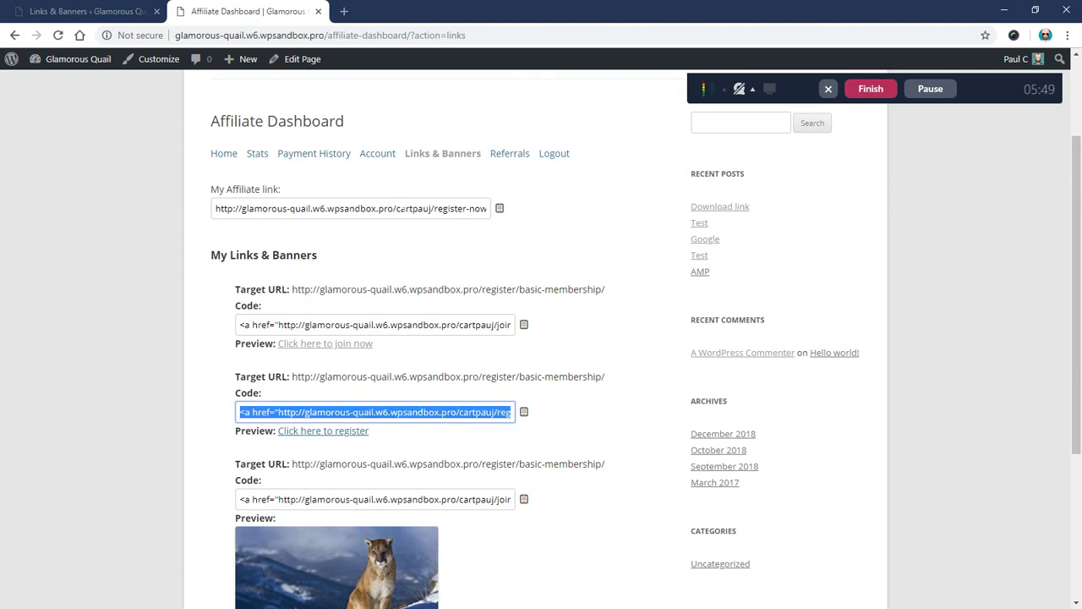
scroll(321, 288, "down", 1)
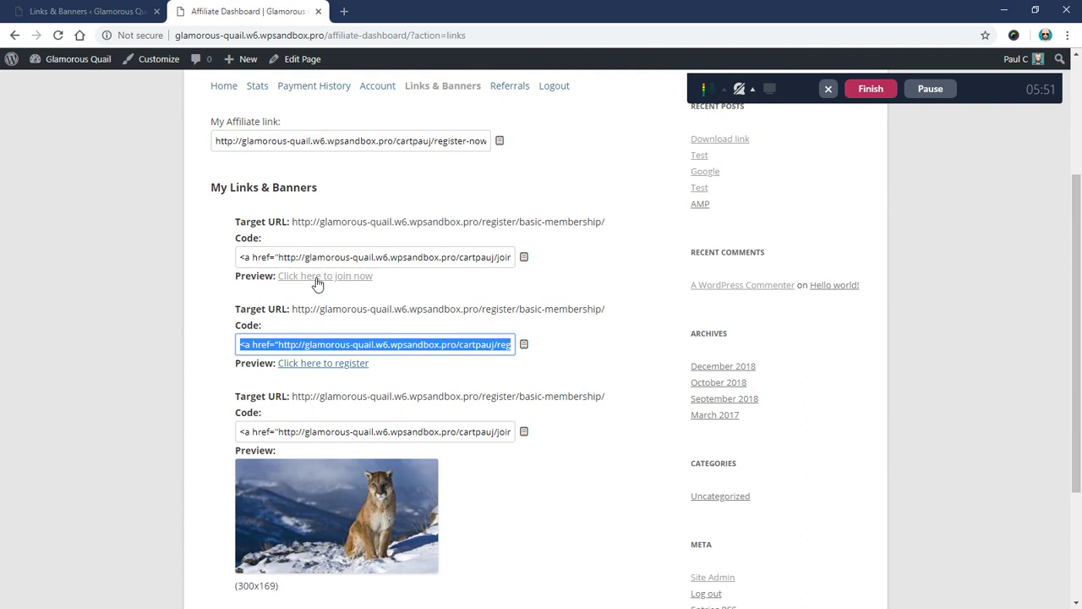
left_click_drag(386, 282, 277, 278)
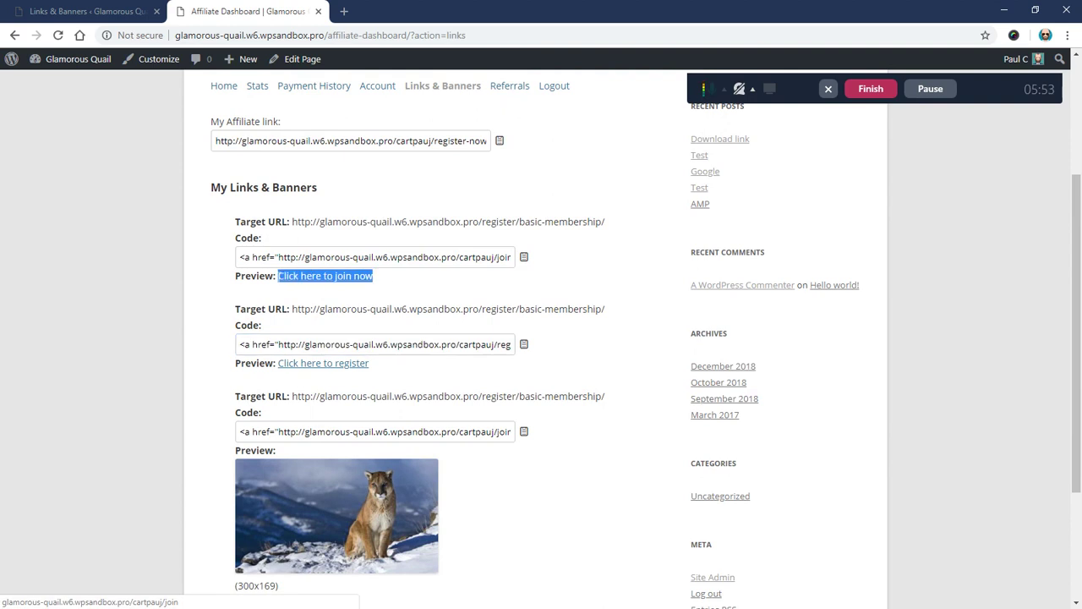
left_click(425, 276)
Step: Select the full embed code of the 300x169 cougar banner, then return to the top
scroll(345, 406, "down", 2)
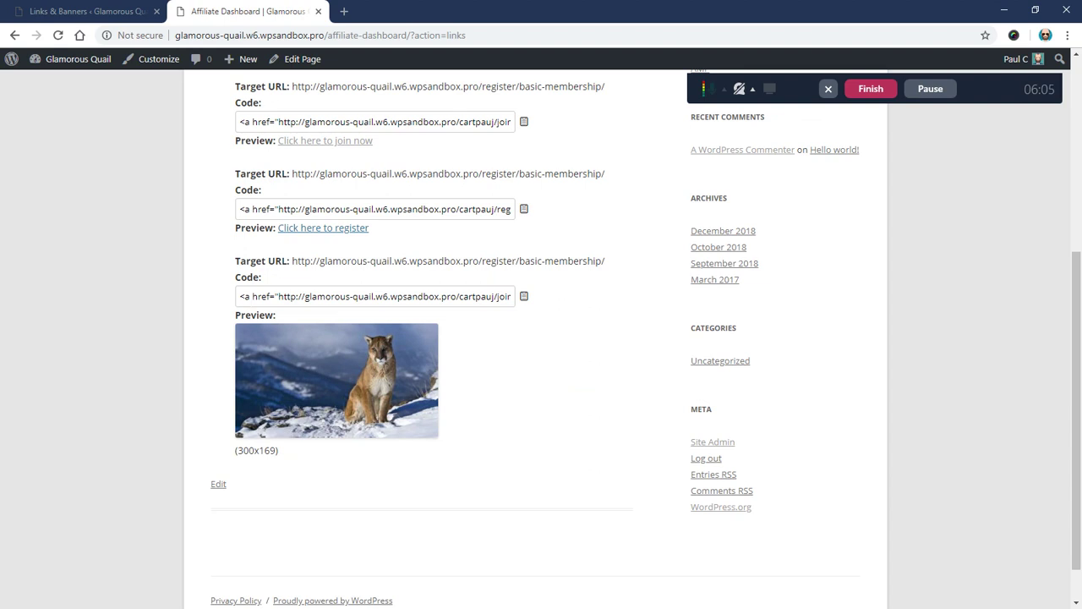
left_click(260, 296)
left_click_drag(241, 296, 580, 307)
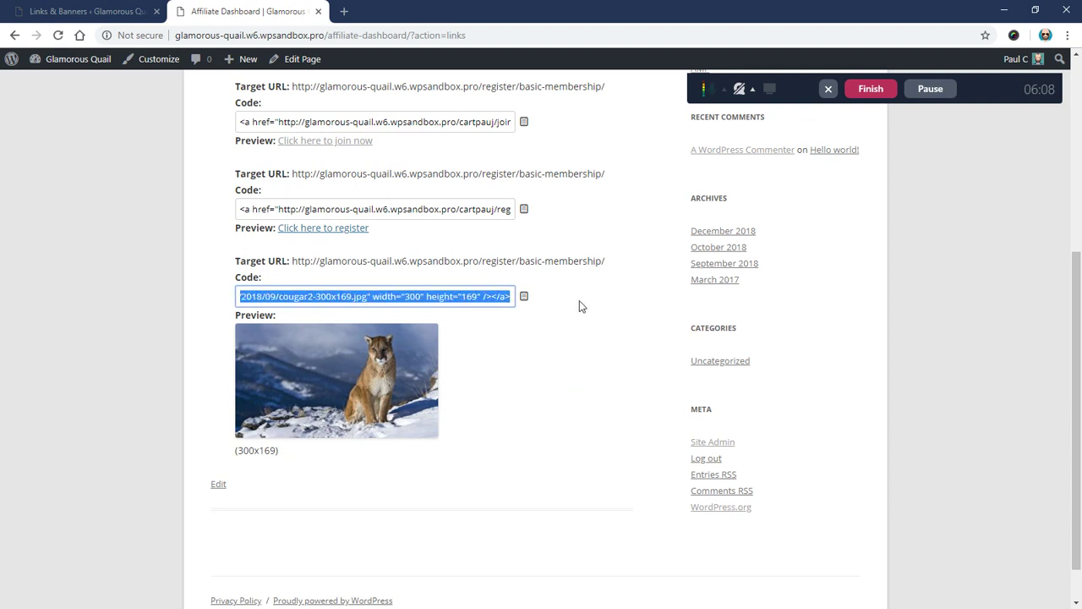
left_click(63, 304)
scroll(130, 304, "up", 2)
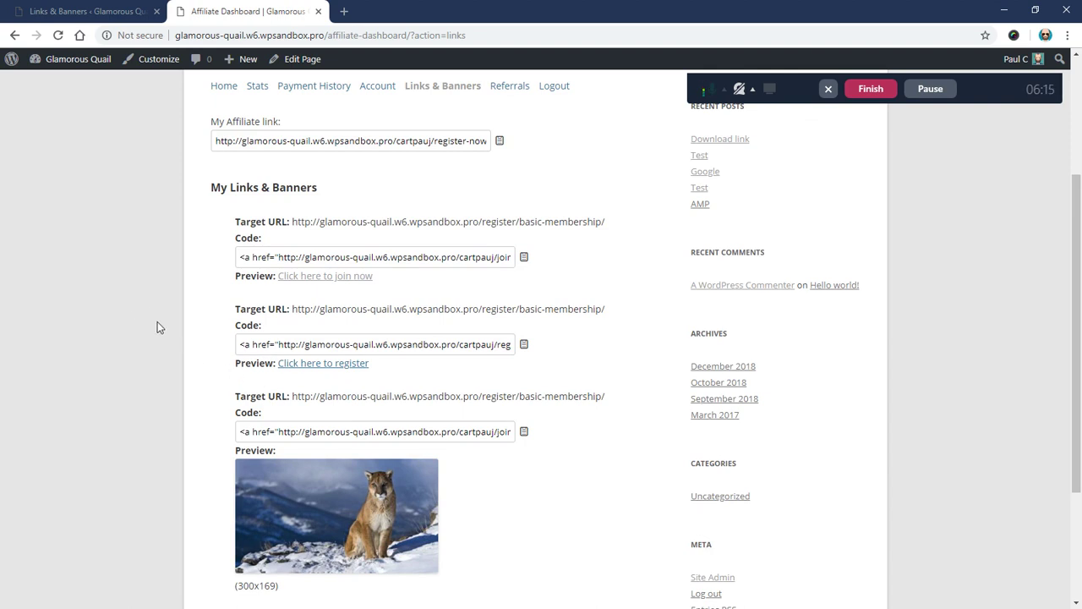
scroll(156, 325, "up", 3)
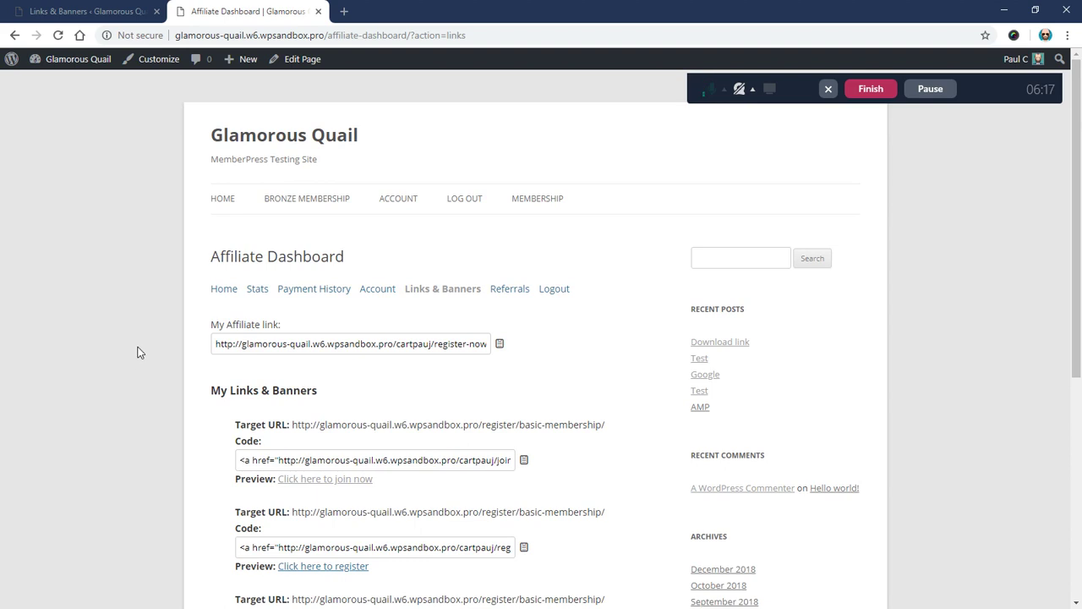
Step: Copy the register-now affiliate link and load it in an incognito window, reaching /register/basic-membership/
left_click(500, 343)
key("ctrl+shift+n")
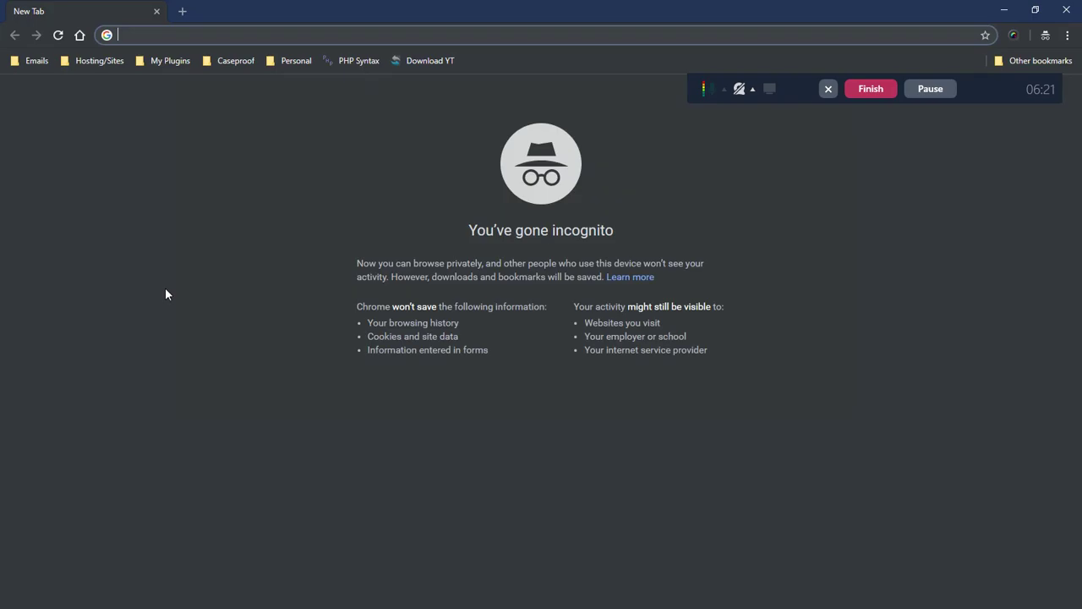
key("ctrl+v")
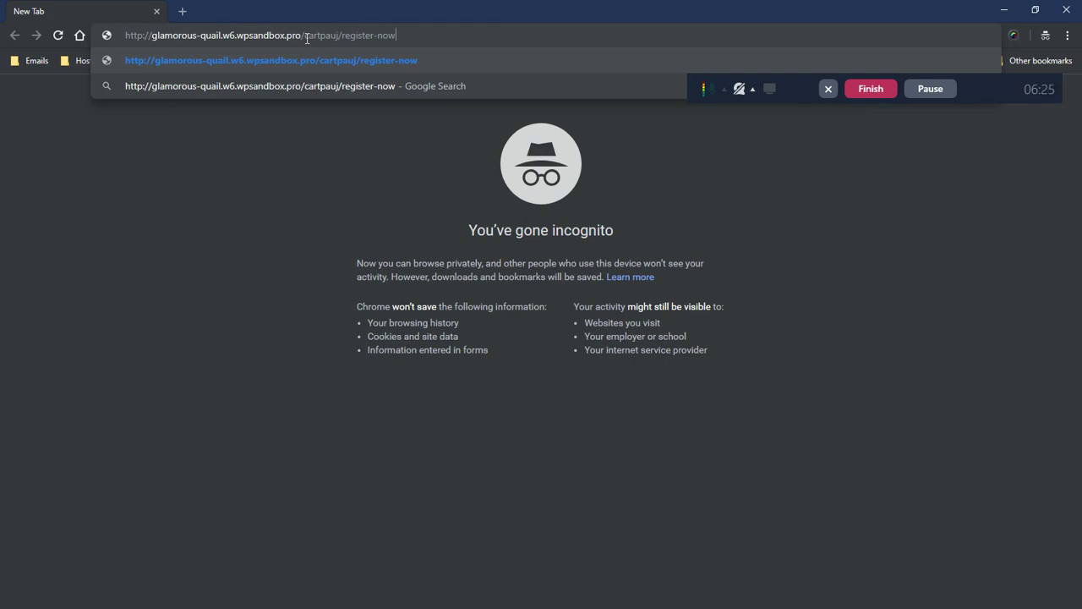
left_click_drag(307, 38, 407, 38)
left_click(419, 37)
key("Return")
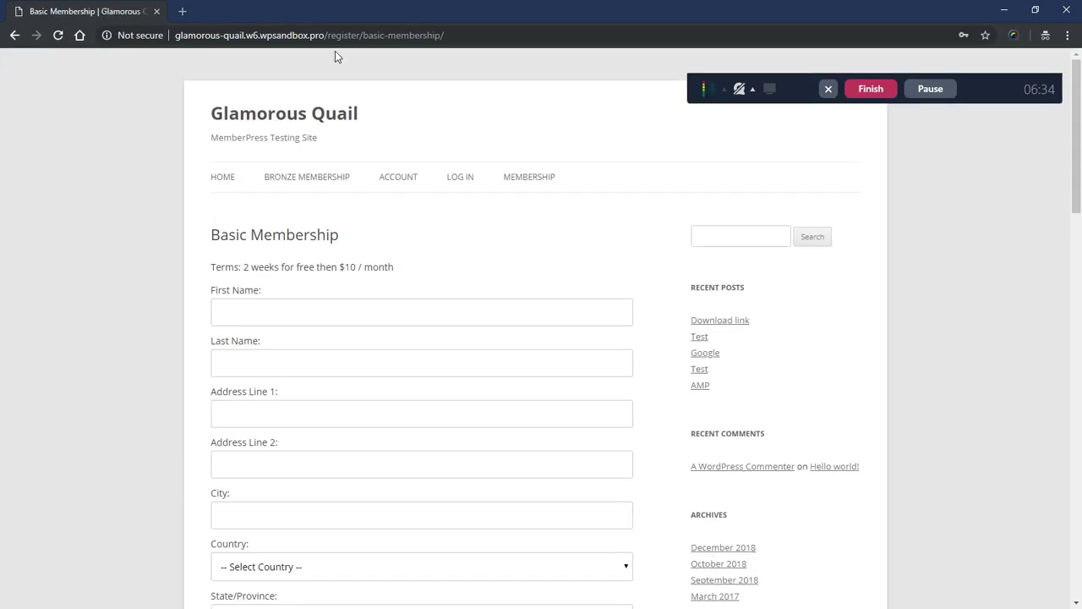
left_click_drag(326, 37, 459, 36)
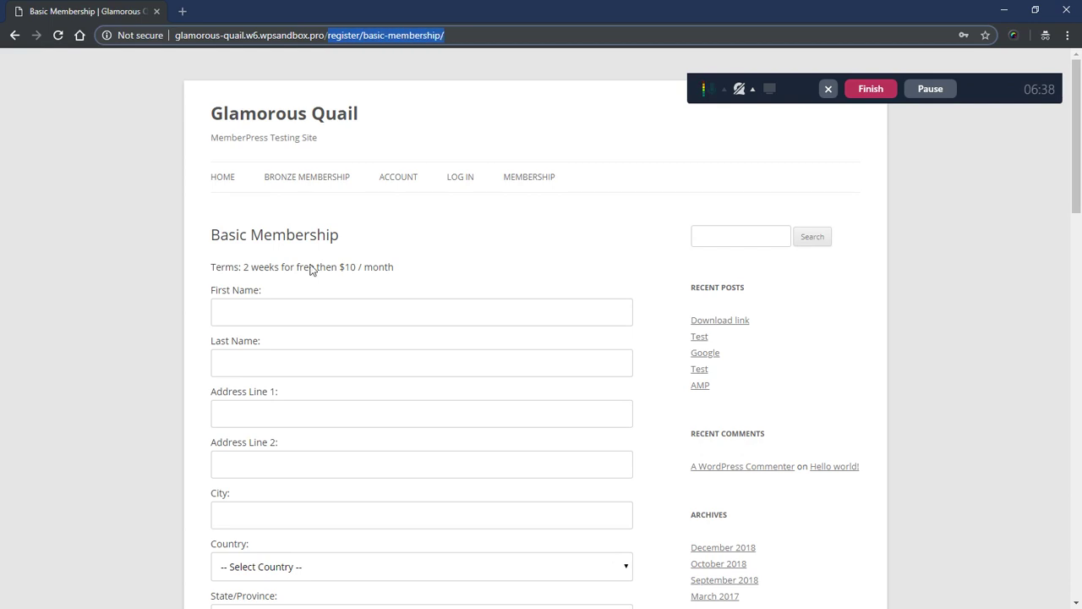
Step: Open Chrome DevTools on the registration page via Inspect
right_click(133, 265)
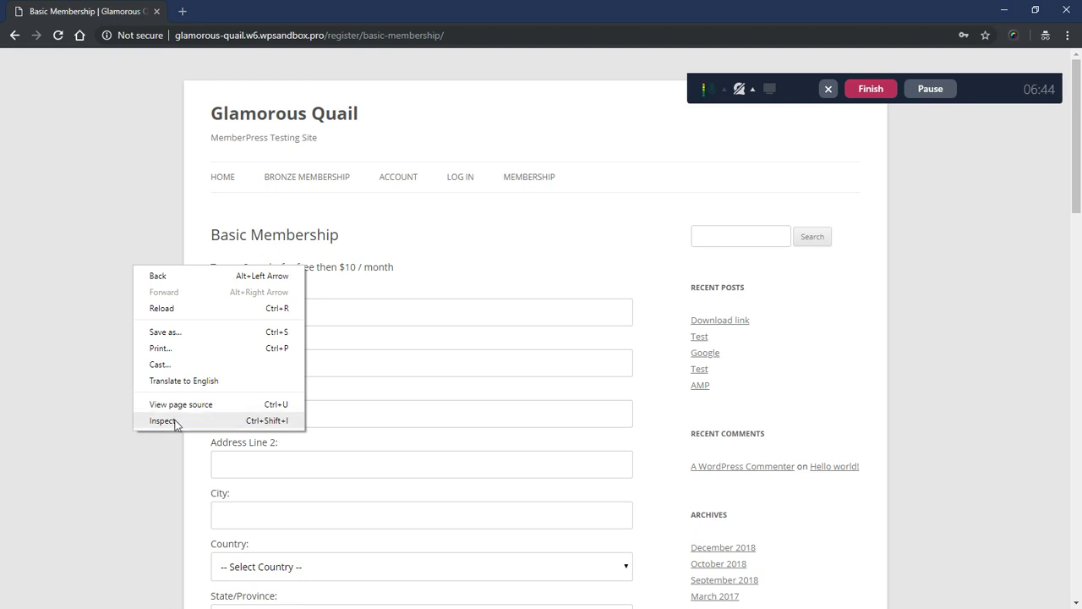
left_click(93, 259)
right_click(127, 236)
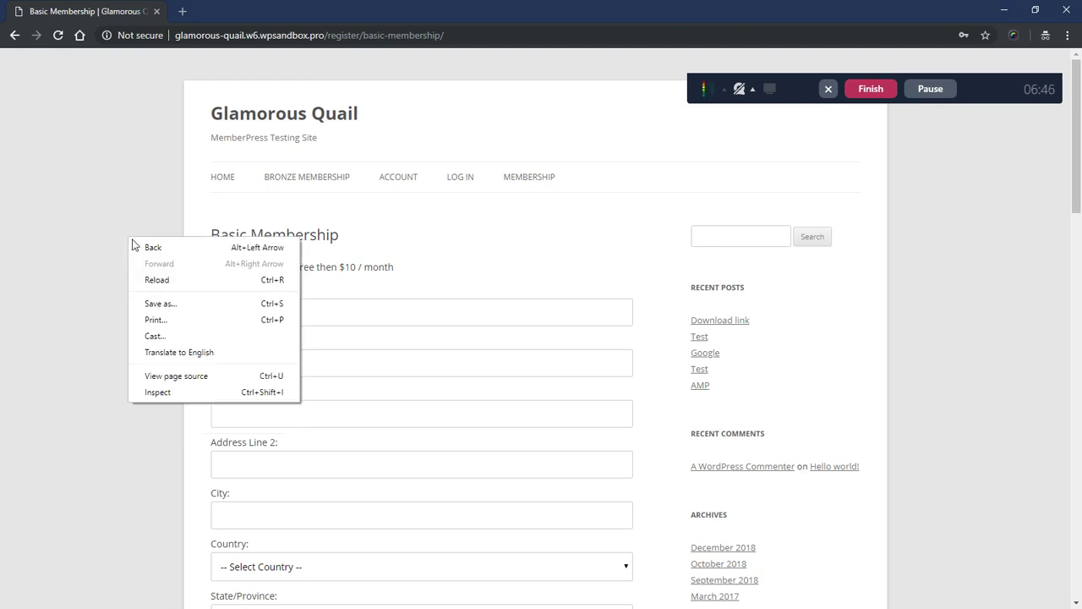
left_click(163, 394)
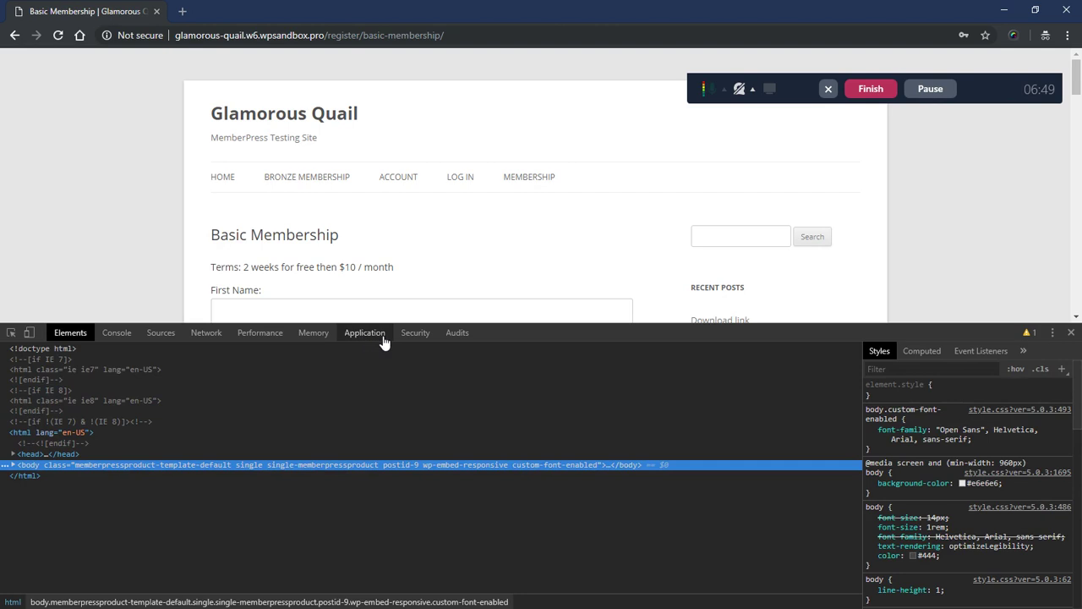
Step: Under Application > Cookies for the glamorous-quail site, verify wafp_click equals 6, then close DevTools
left_click(384, 335)
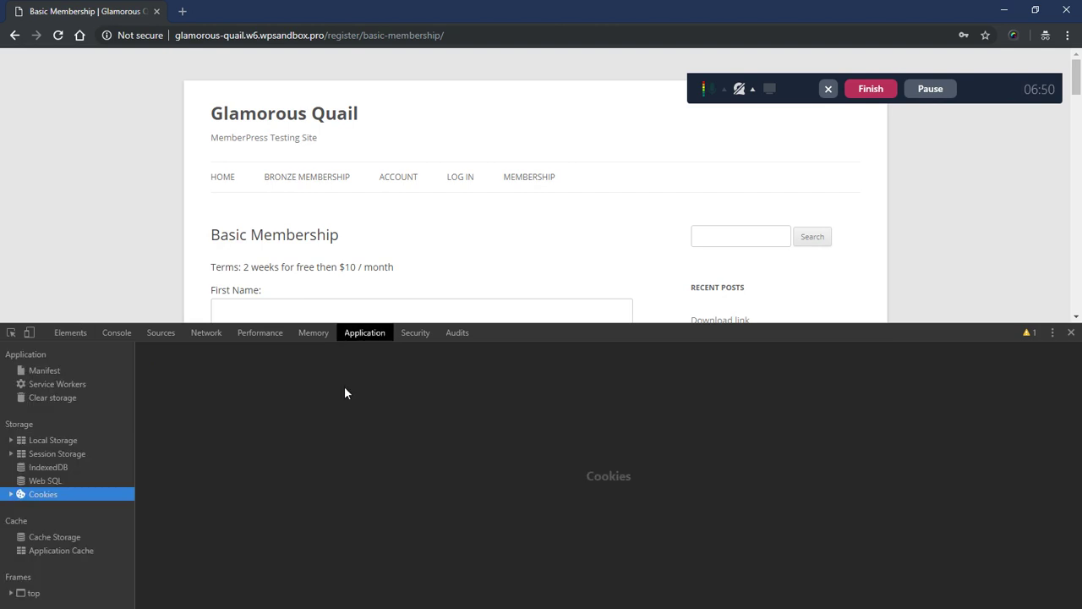
left_click(11, 498)
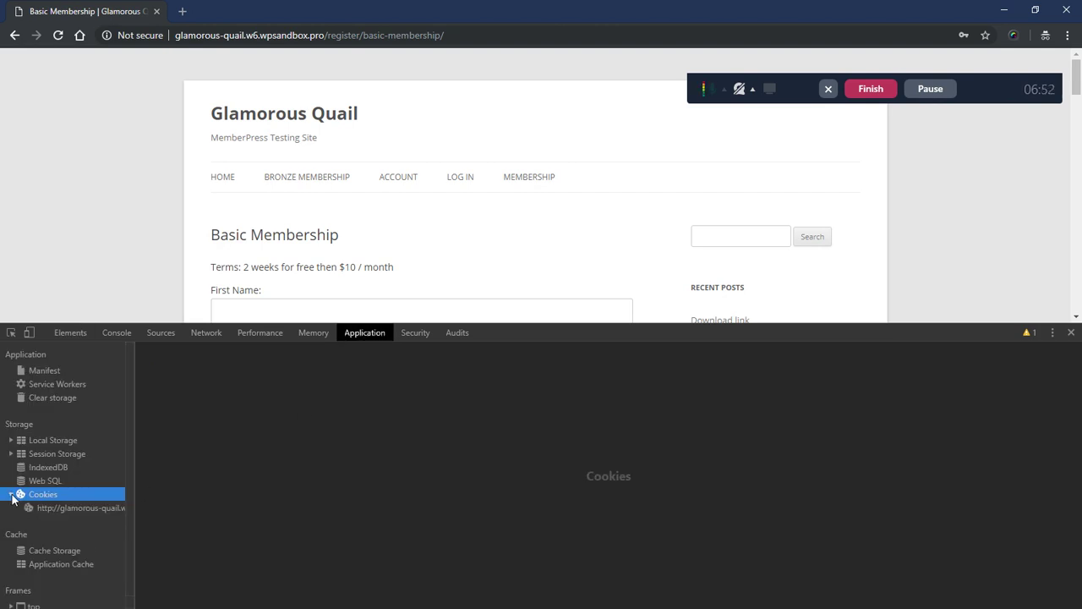
left_click(84, 508)
left_click(163, 385)
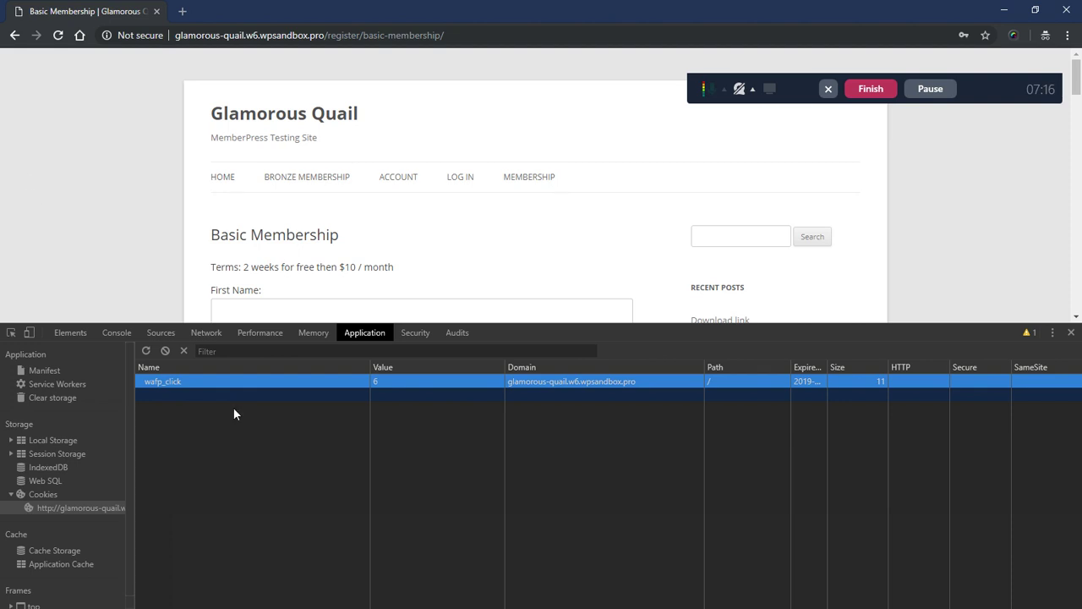
left_click(38, 509)
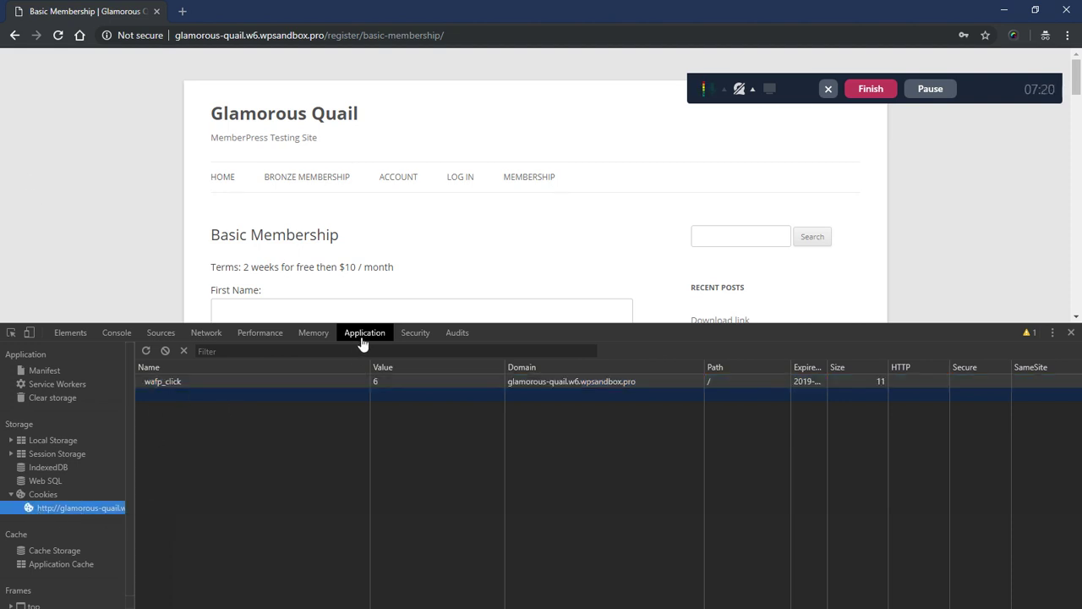
left_click(172, 382)
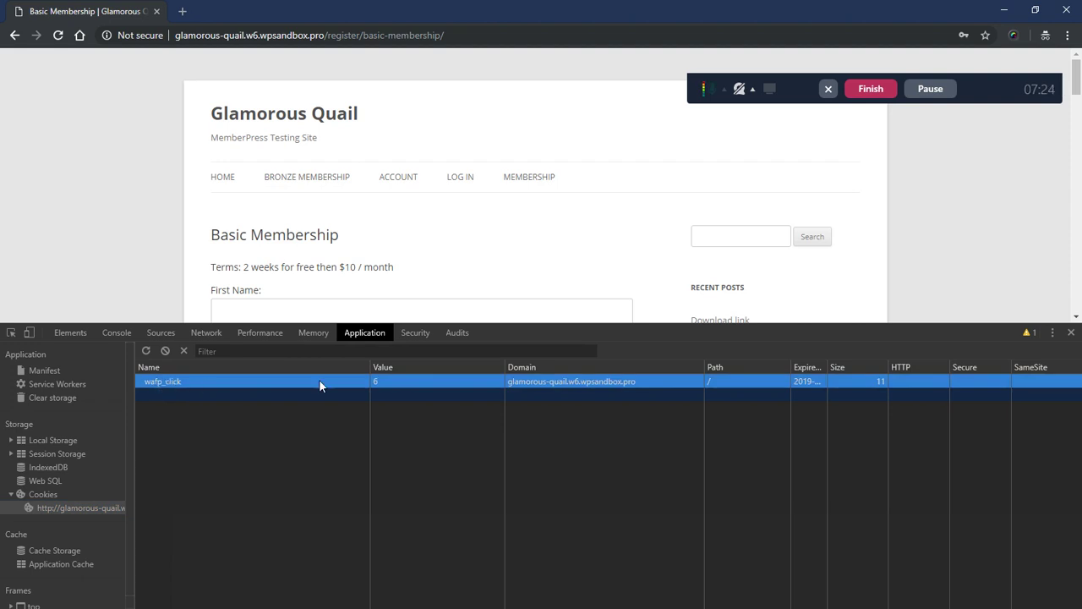
left_click(1073, 333)
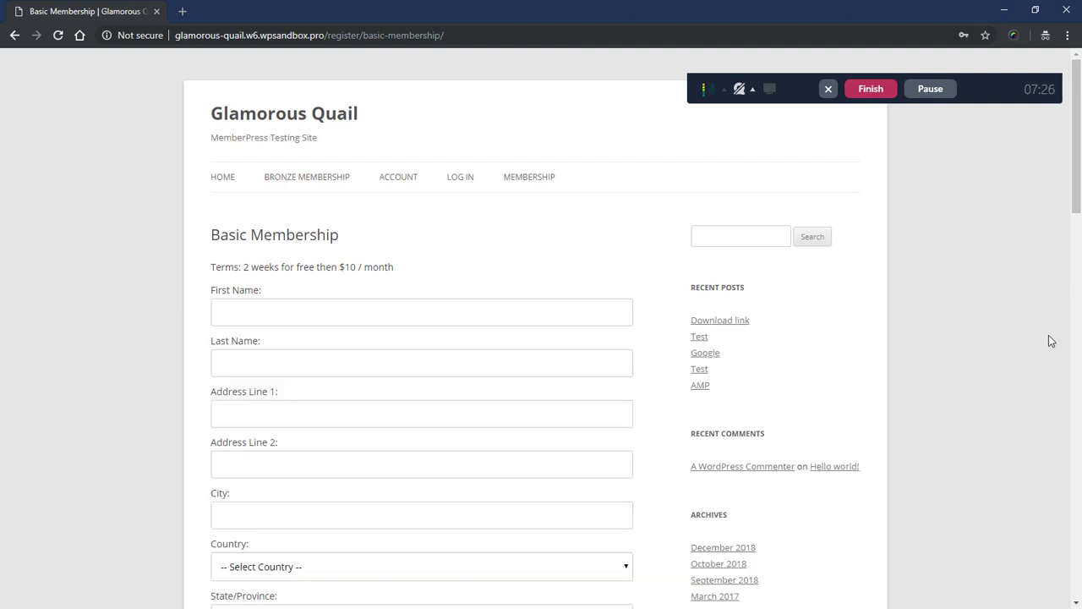